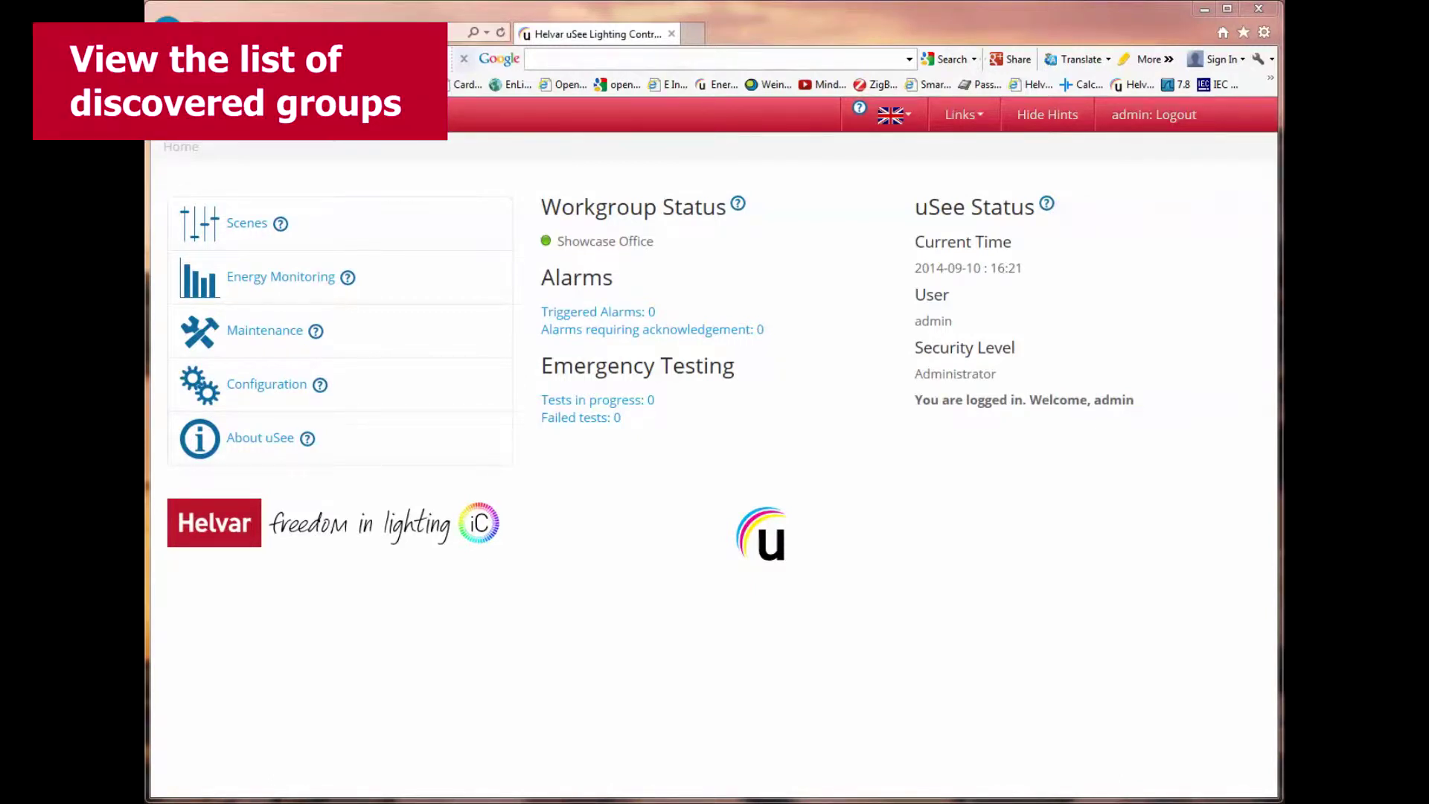
- Open the configuration's group settings and view the full list of discovered groups
left_click(271, 392)
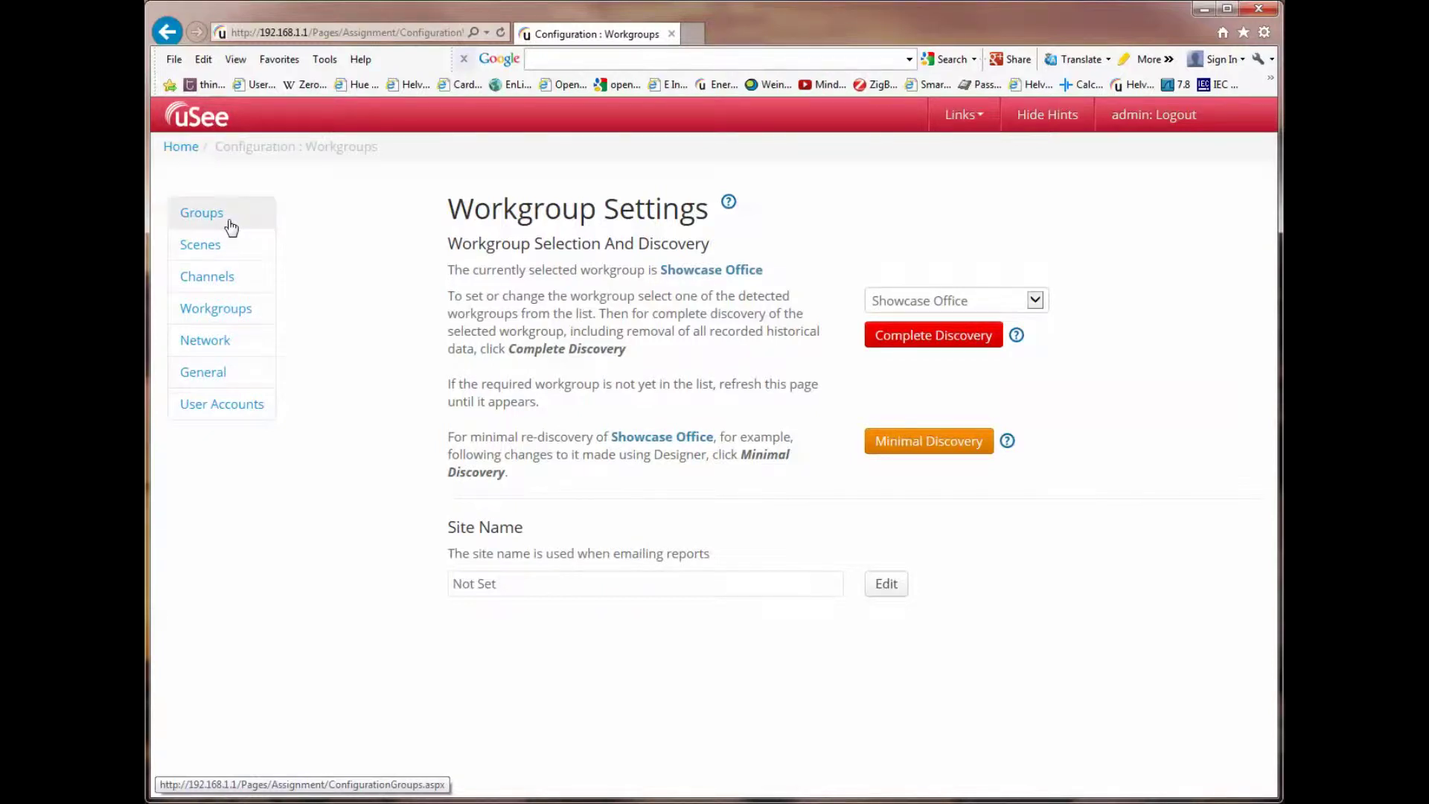
left_click(205, 223)
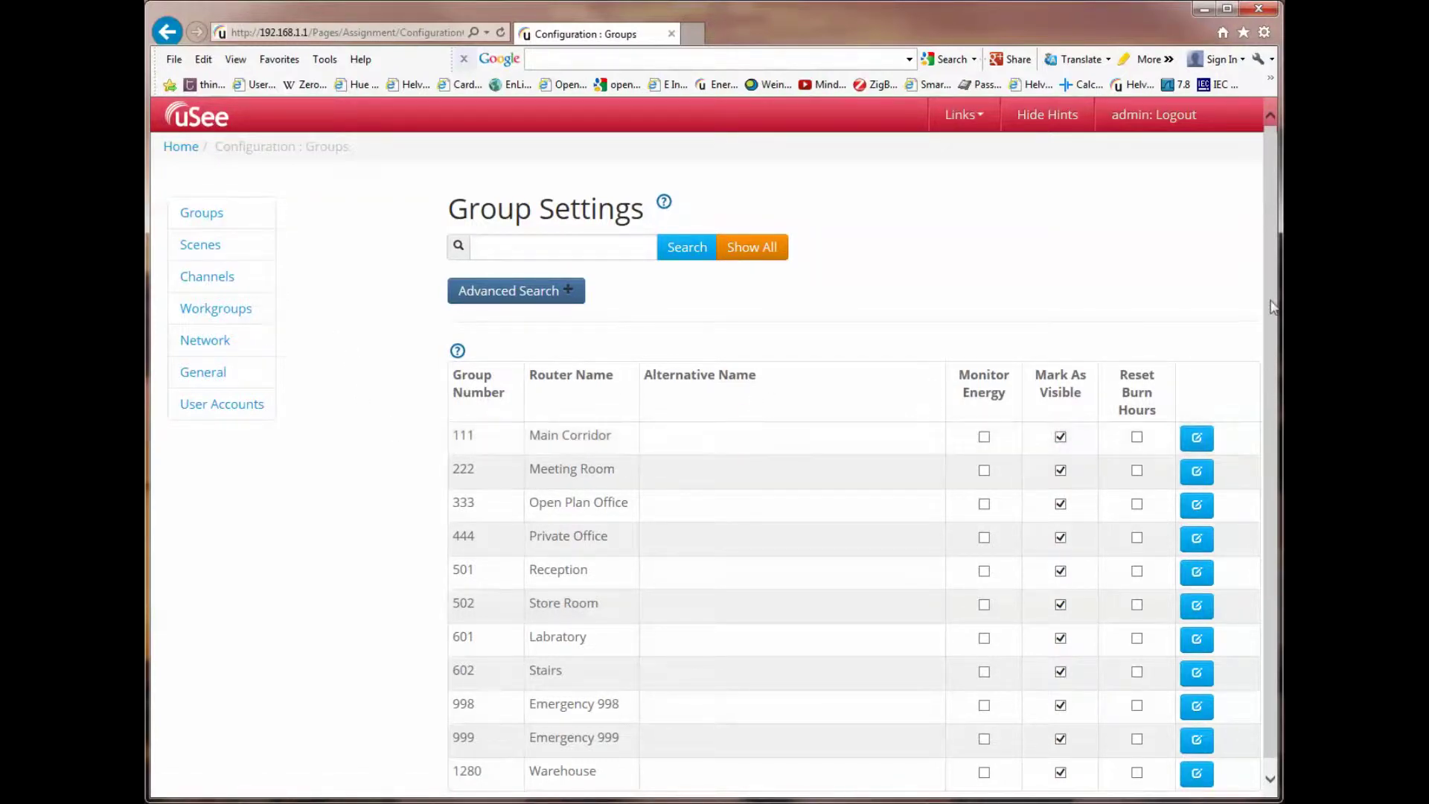
left_click(1271, 780)
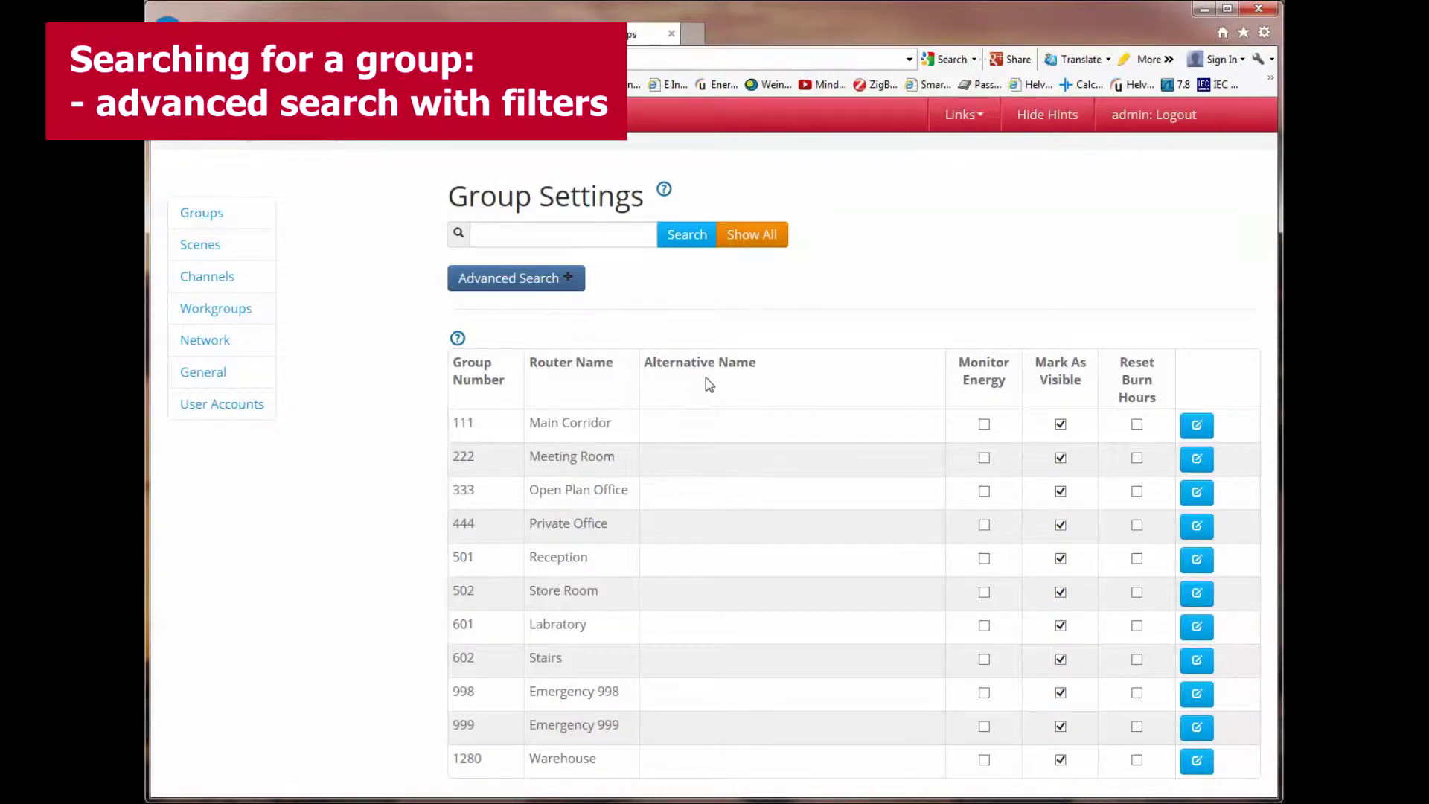
- Search the groups for "room", and restore the complete group list after viewing the matches
left_click(503, 236)
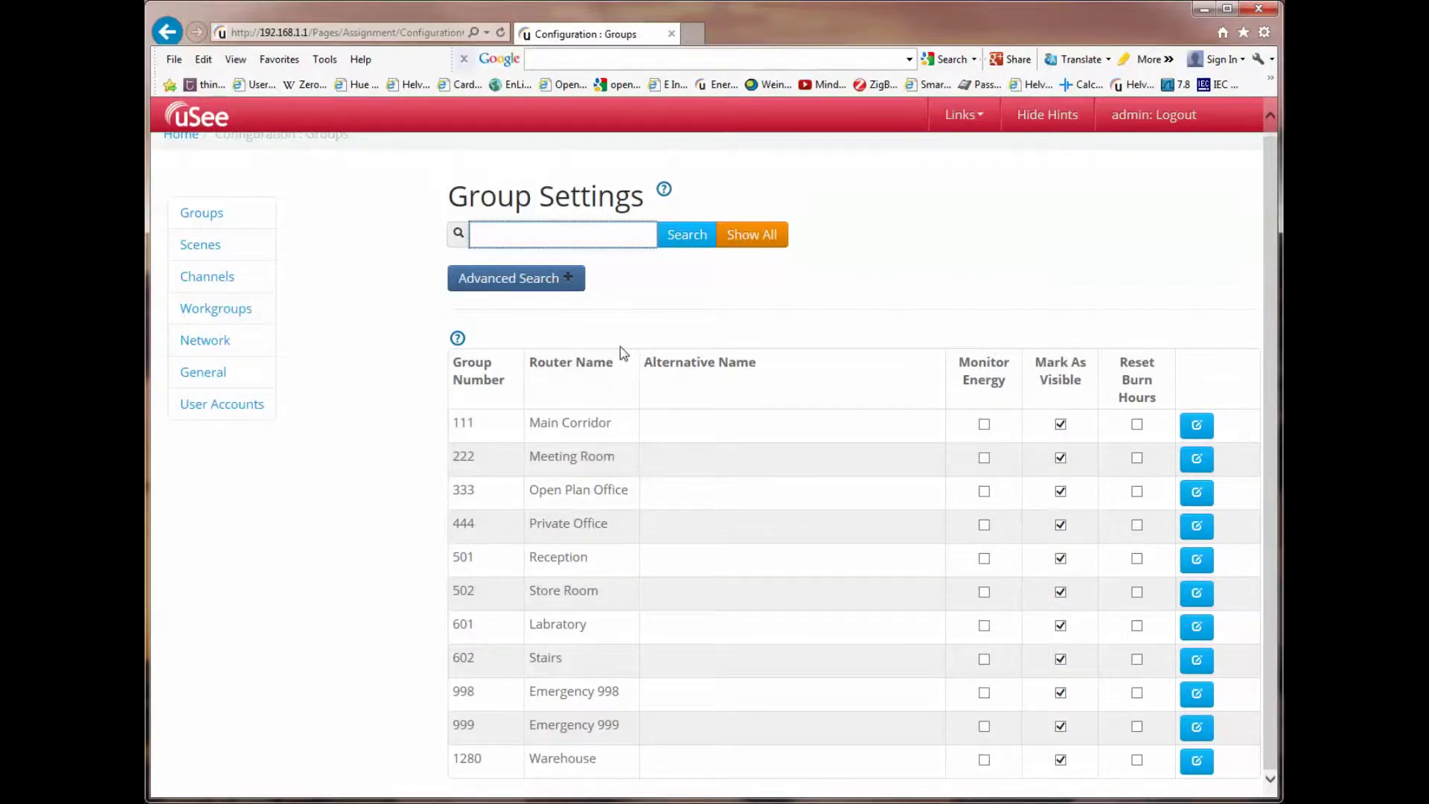
type("room")
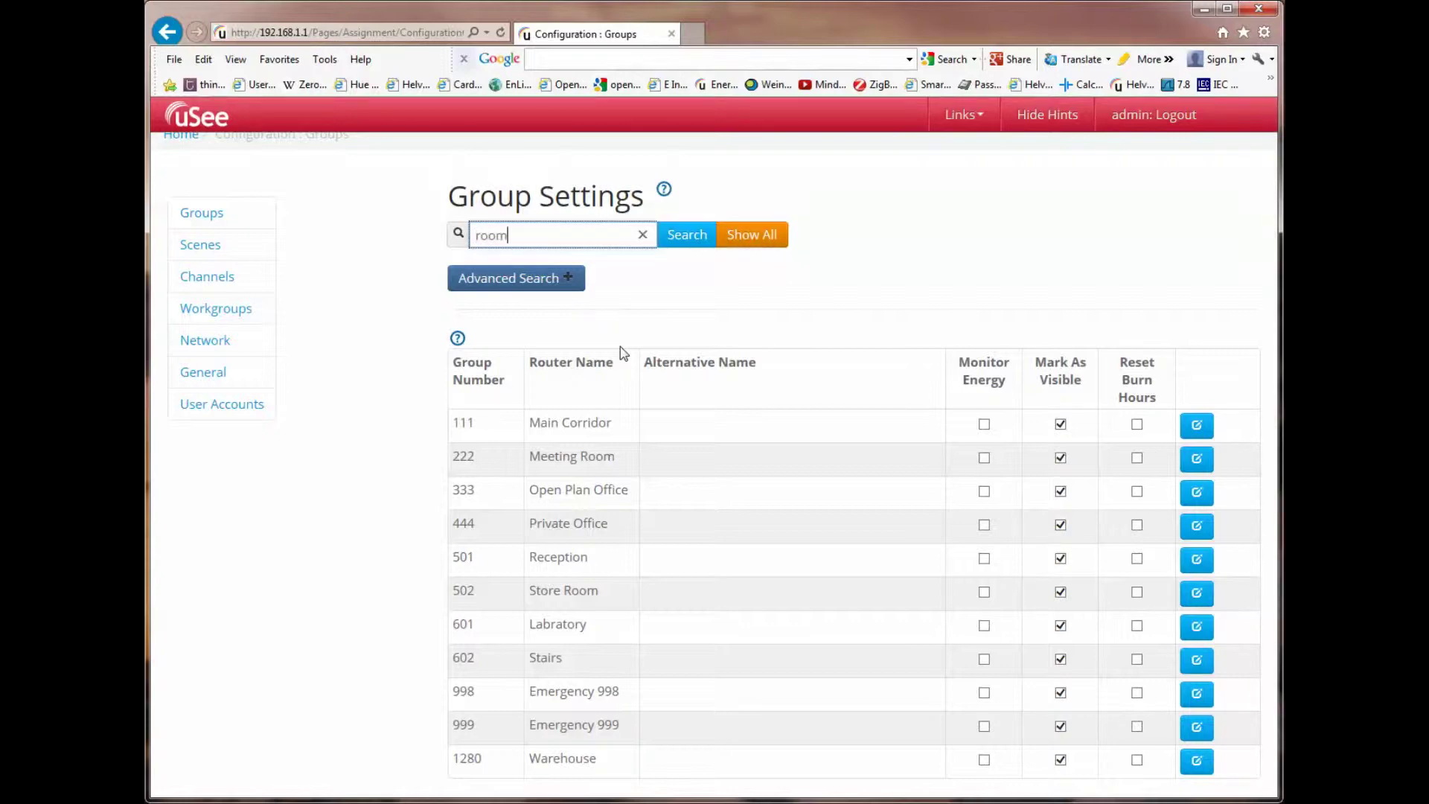
left_click(677, 236)
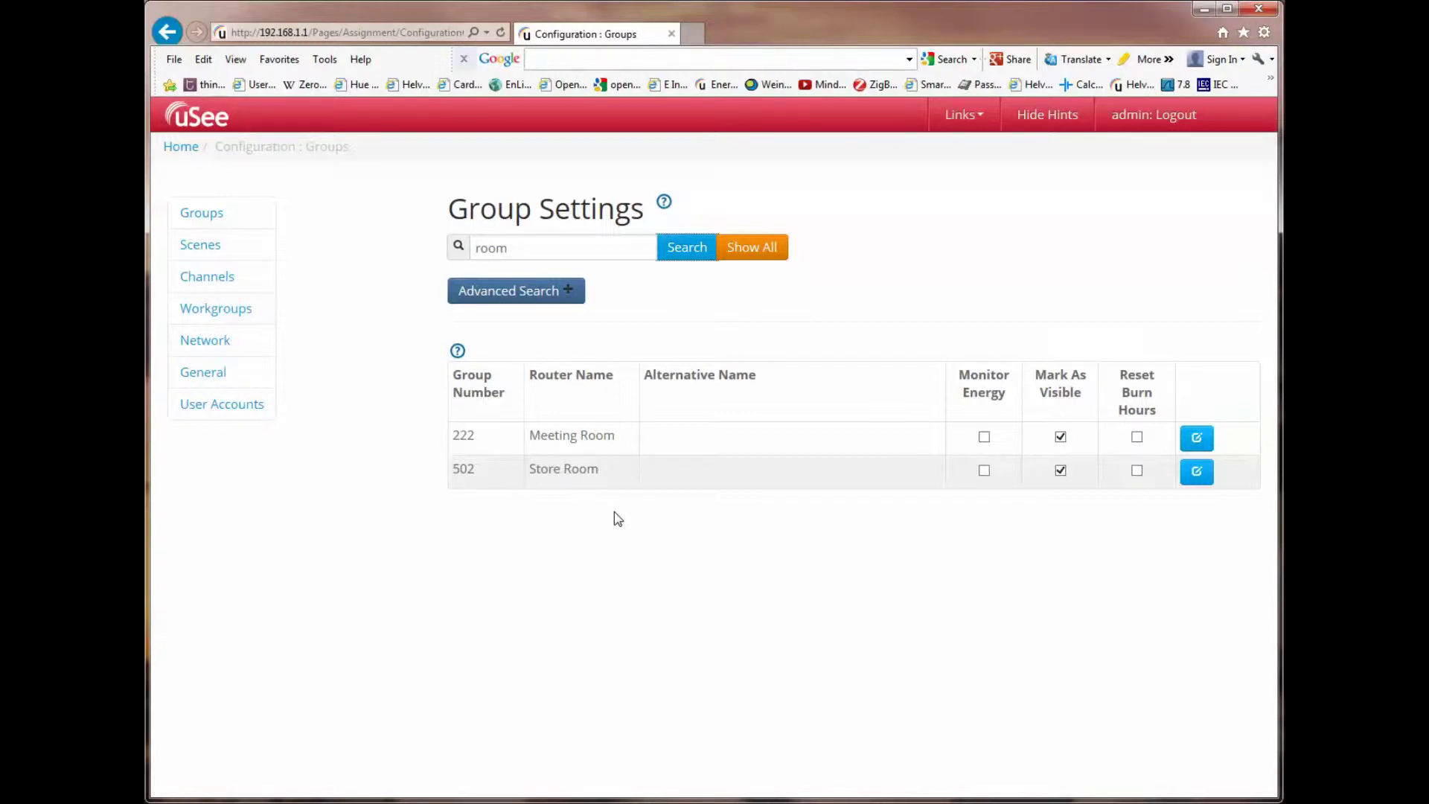
left_click(754, 252)
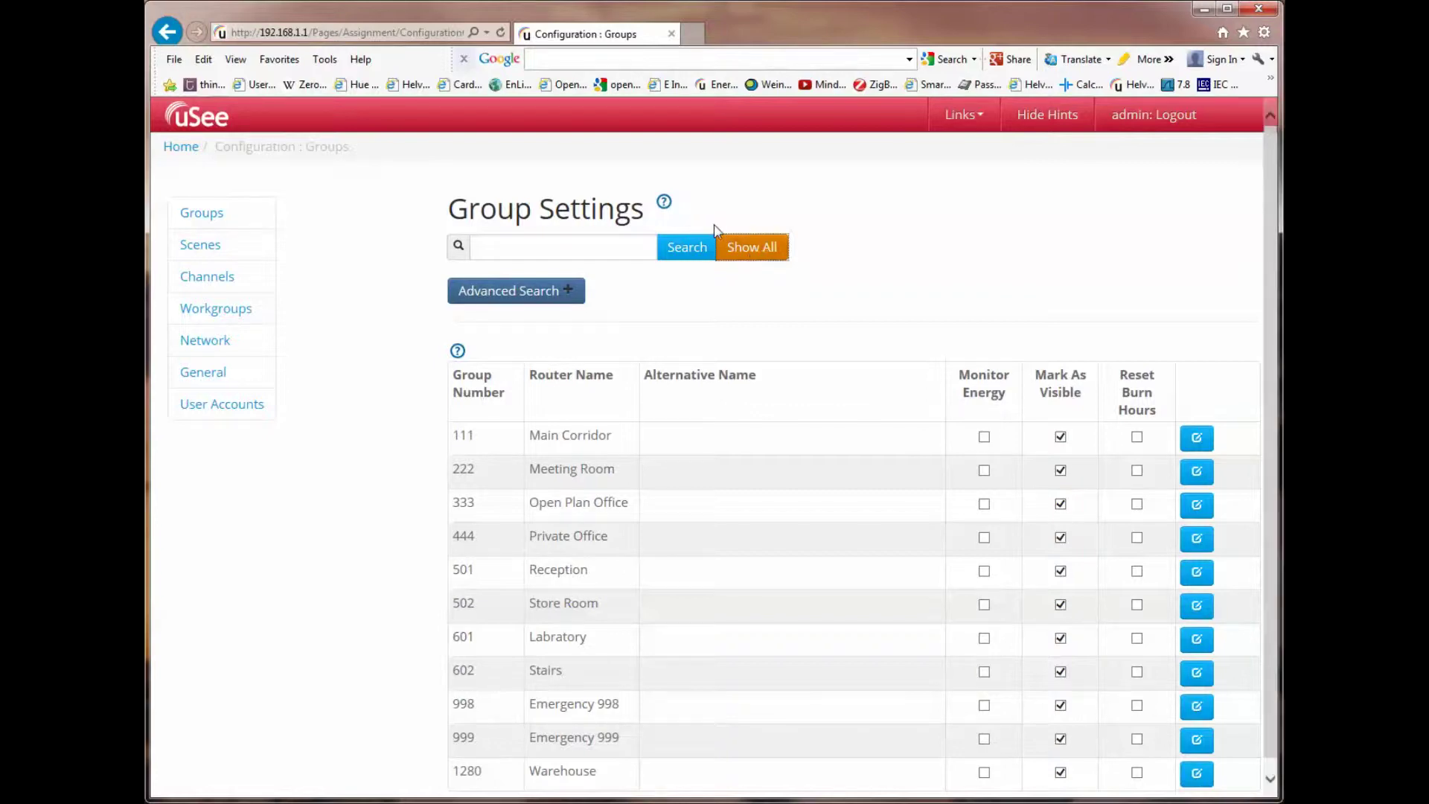
- Run an advanced search for groups ending with "meeting", limited to router names by excluding group numbers and alternative names
left_click(567, 294)
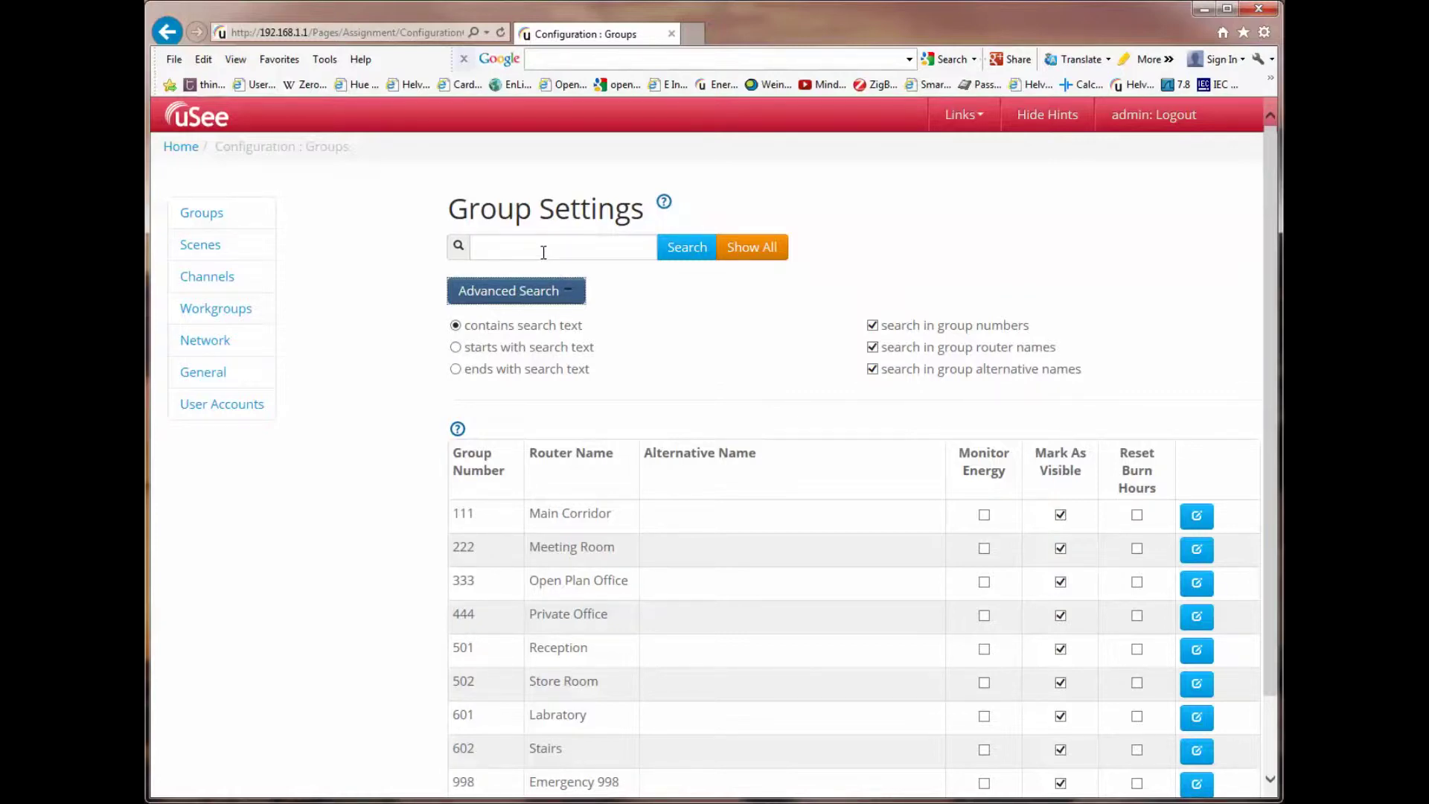
left_click(481, 379)
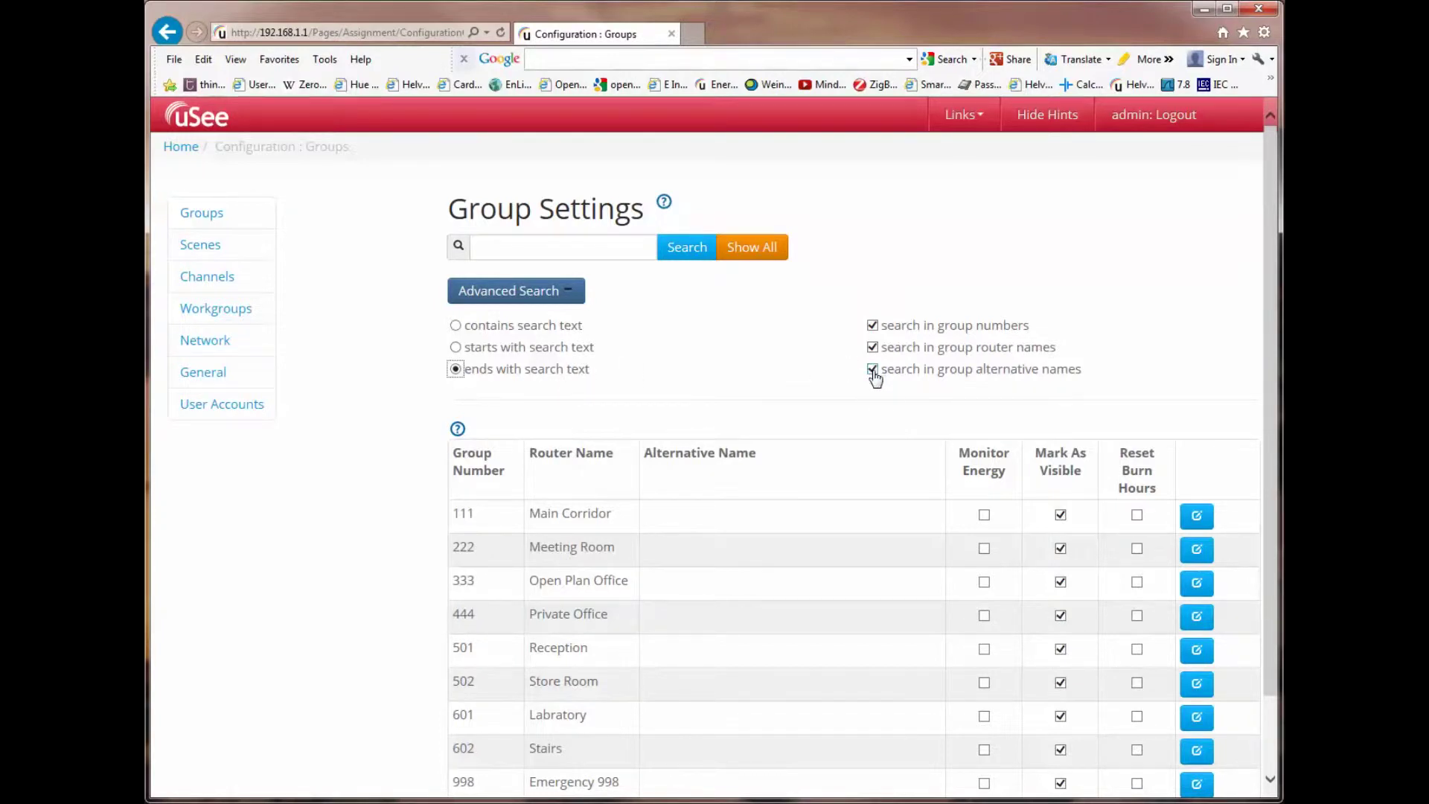
left_click(873, 325)
left_click(874, 370)
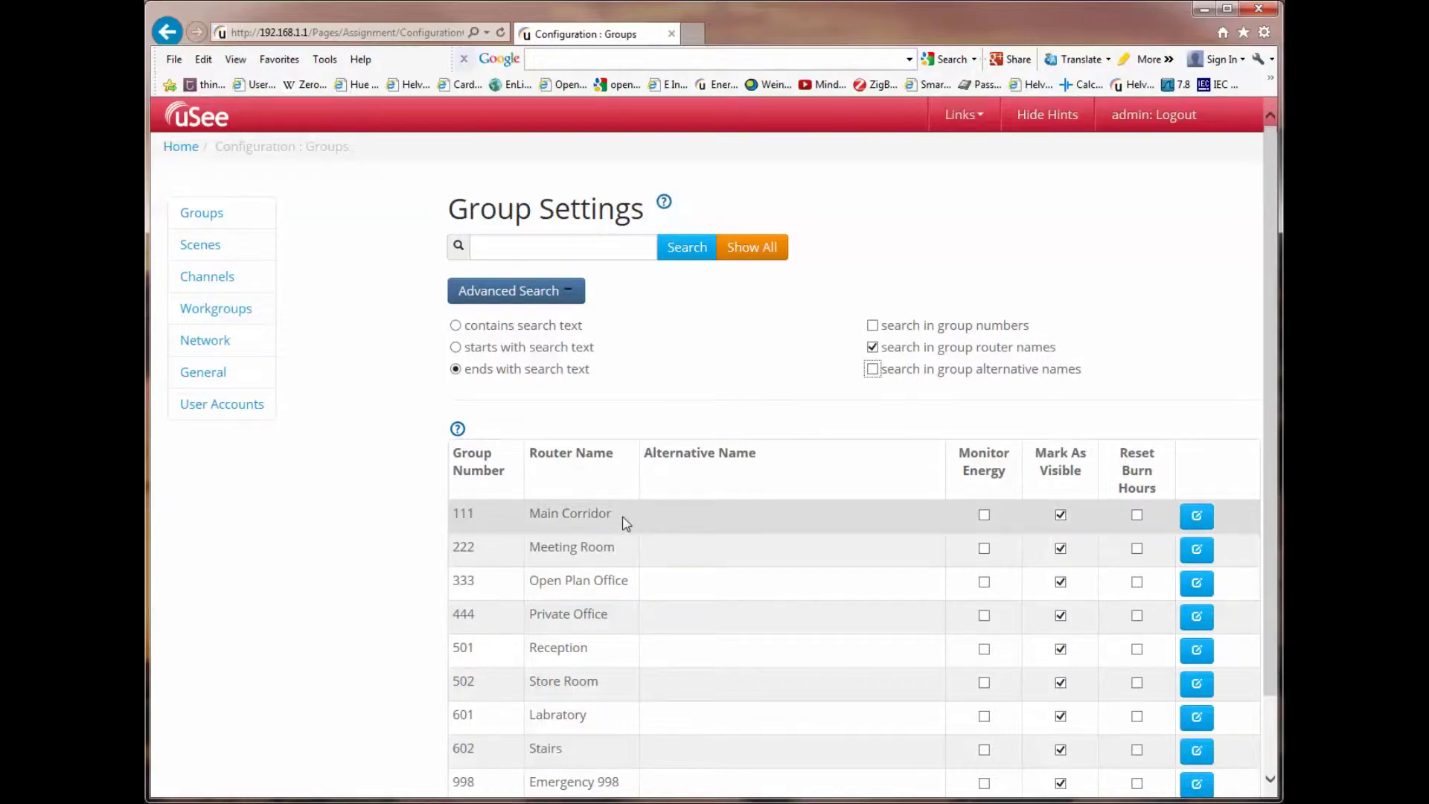
left_click(482, 248)
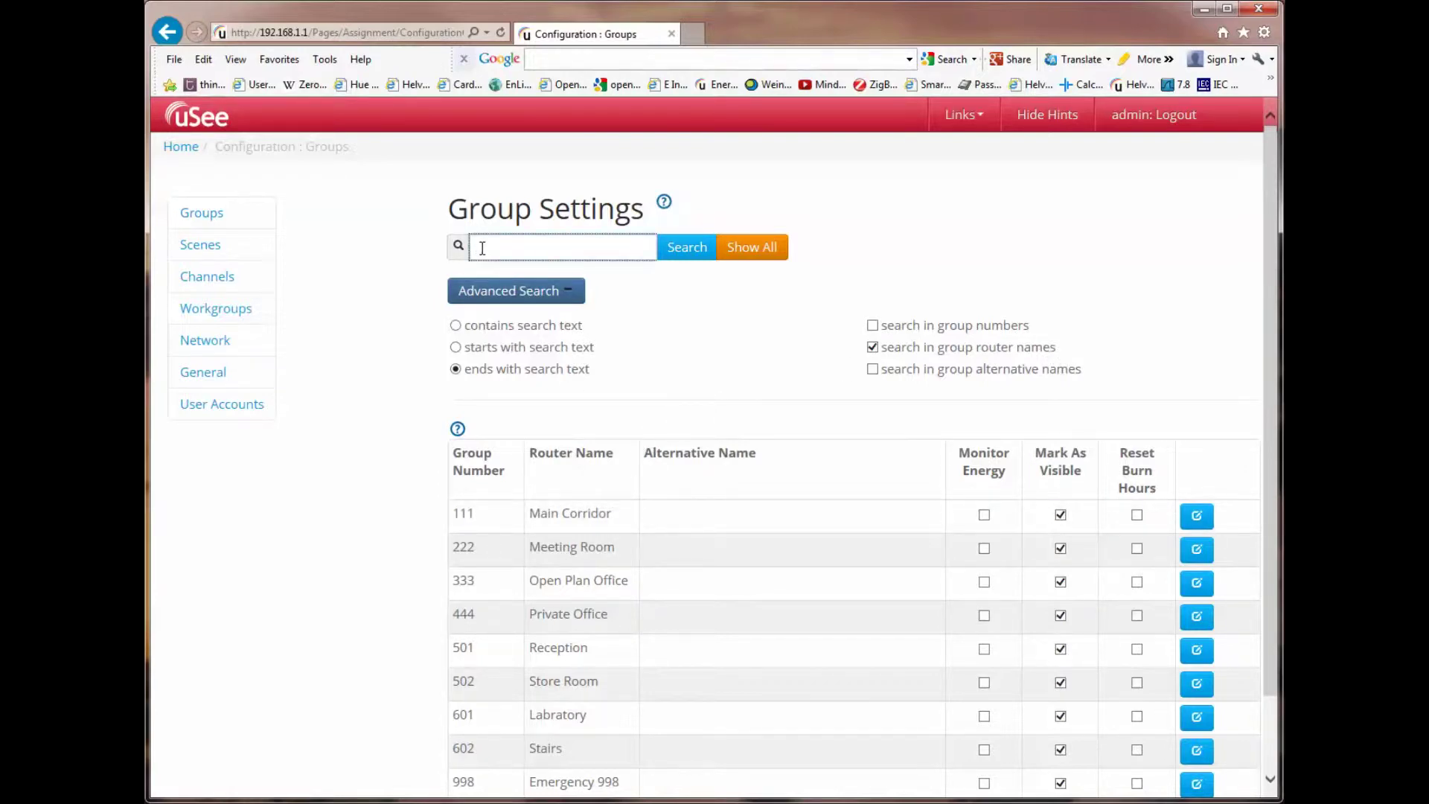
type("mee")
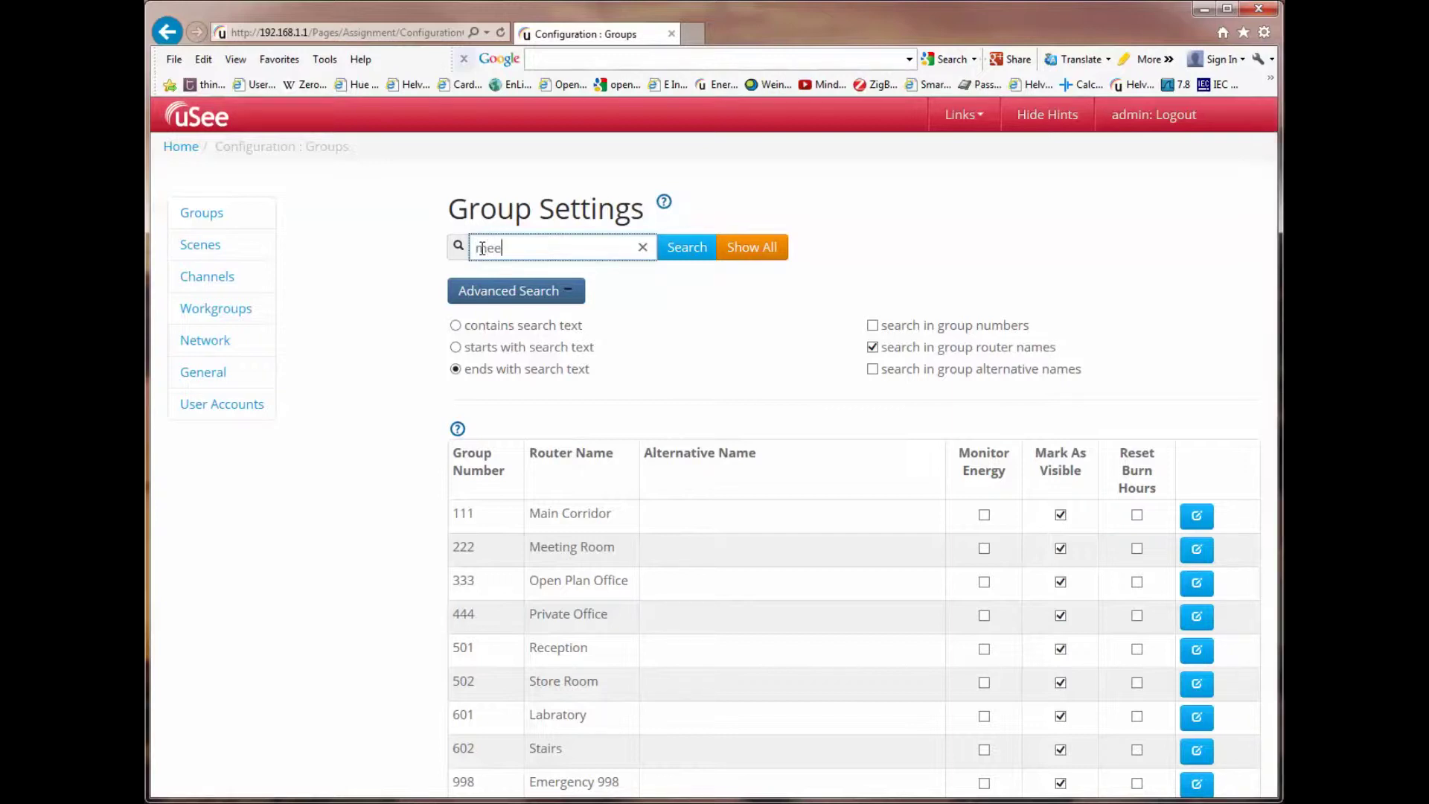
type("ting")
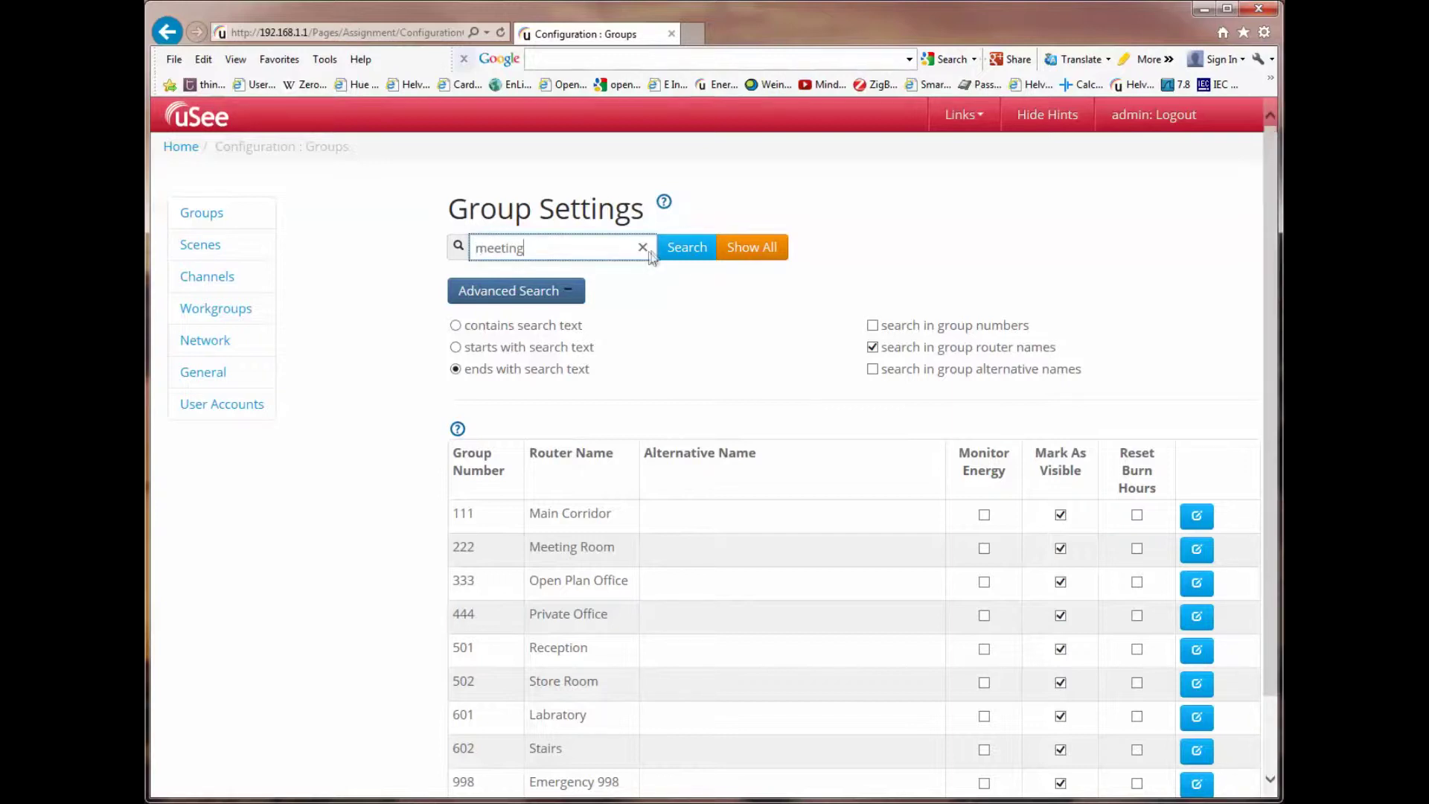
left_click(685, 252)
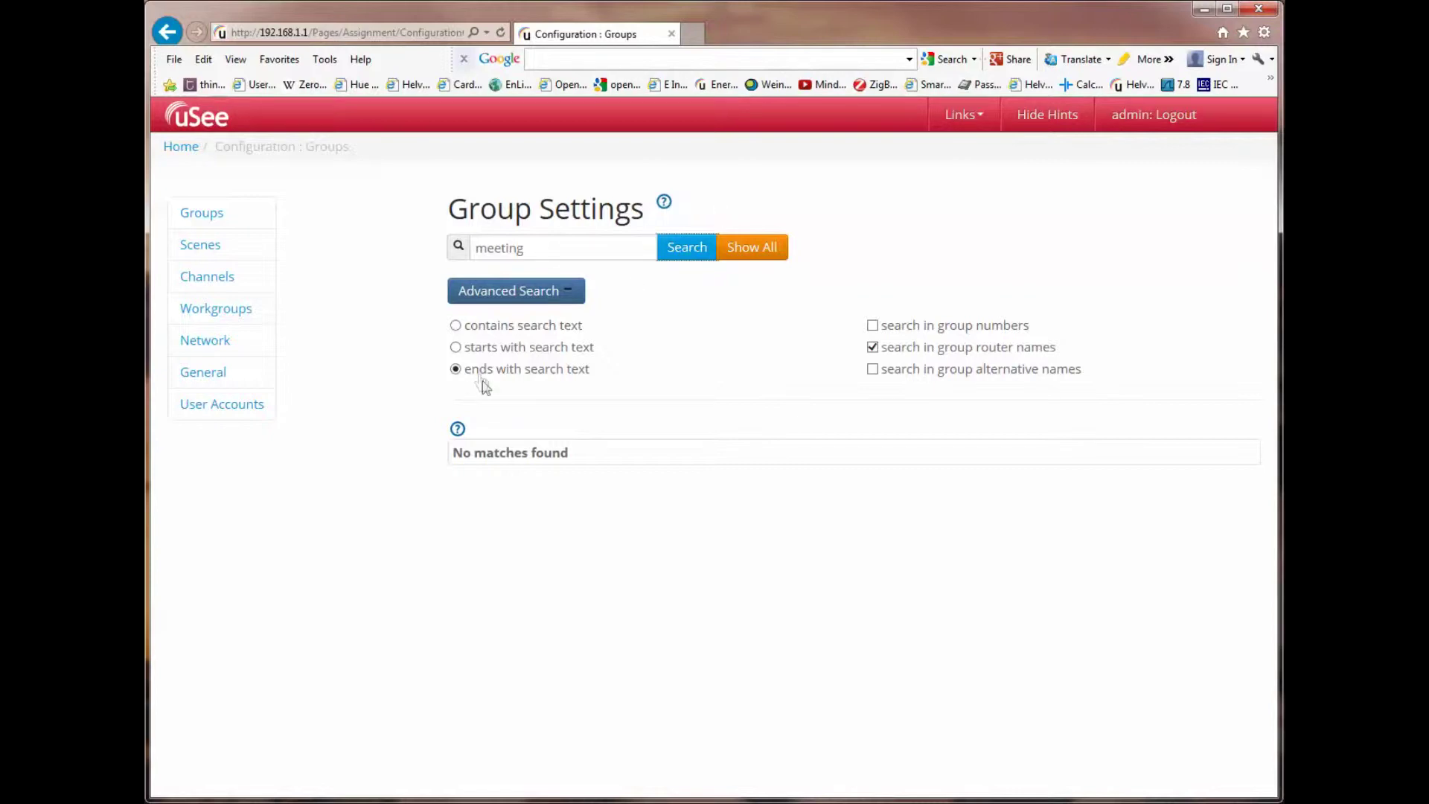
- Repeat the "meeting" search with the starts-with option, and show all groups again
left_click(456, 347)
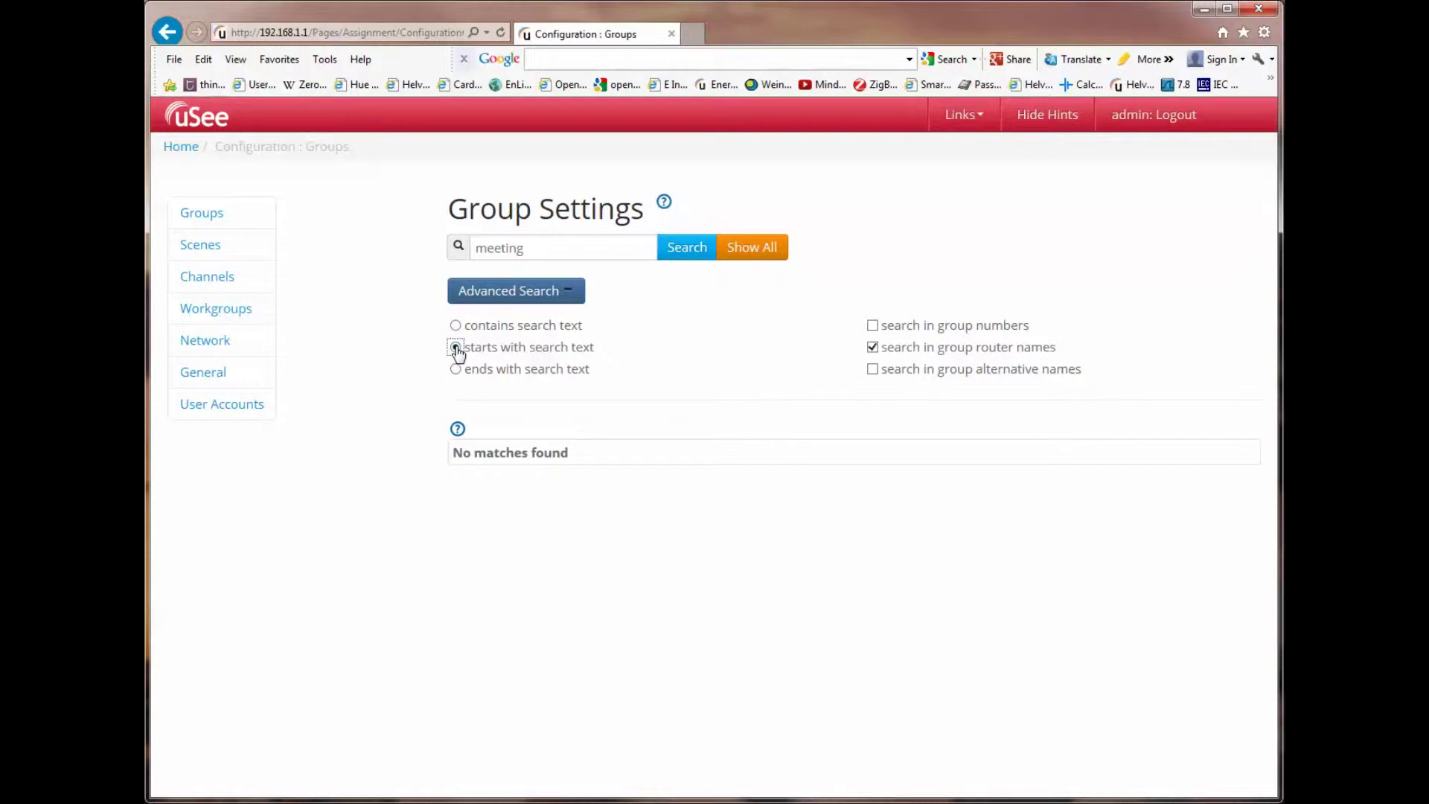
left_click(686, 250)
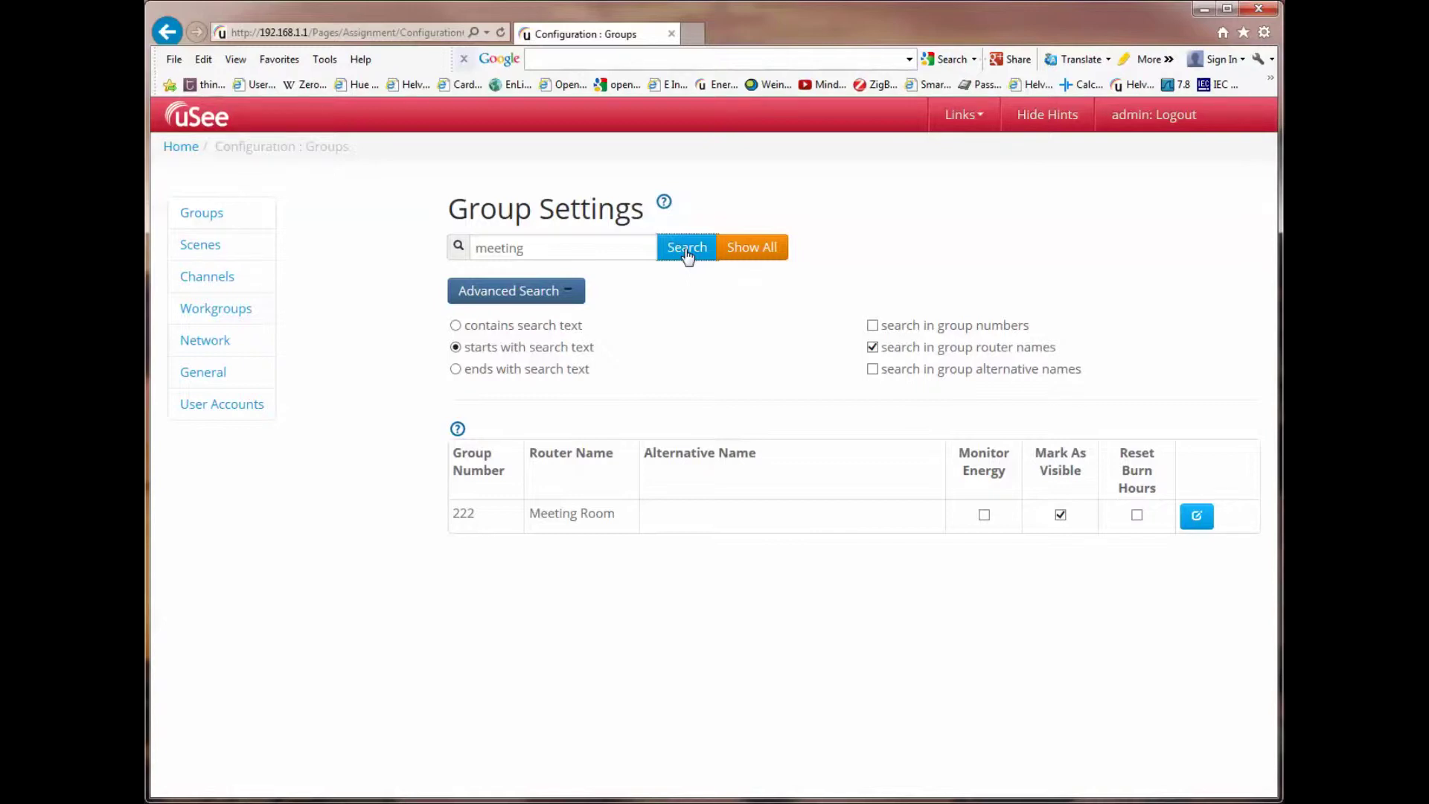
left_click(758, 249)
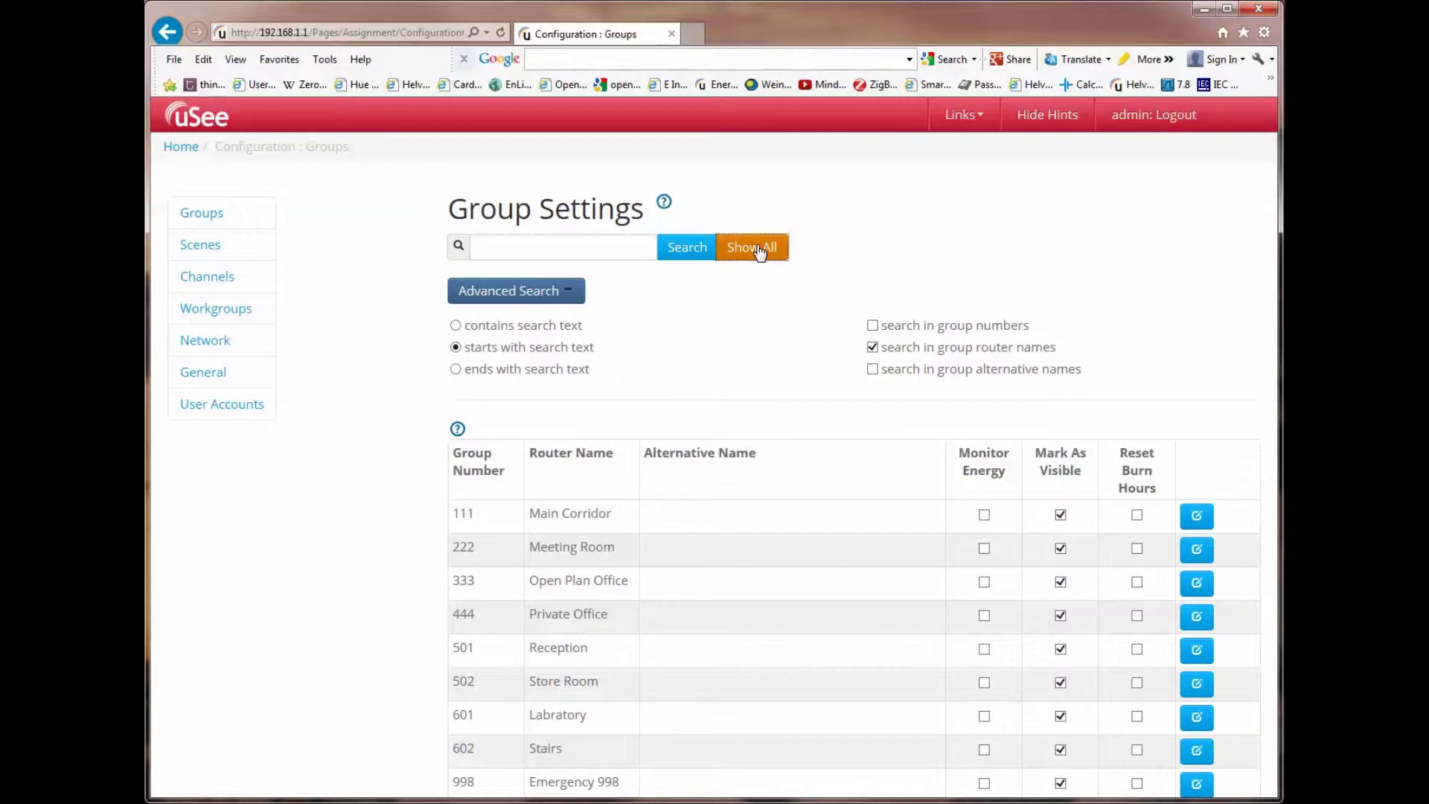
left_click(759, 252)
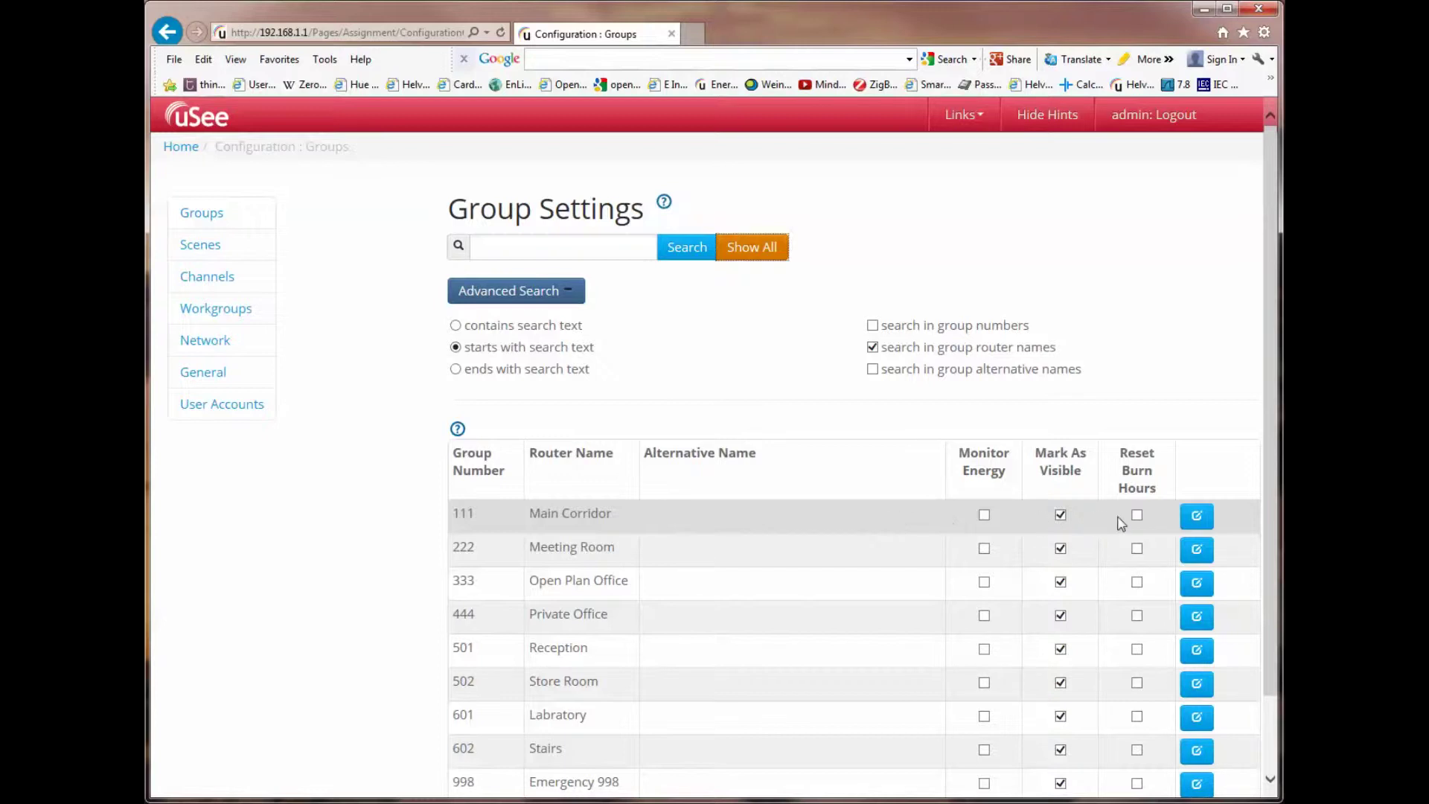
- Give the Main Corridor group the alternative name "Entrance Hall" and save it
left_click(1197, 517)
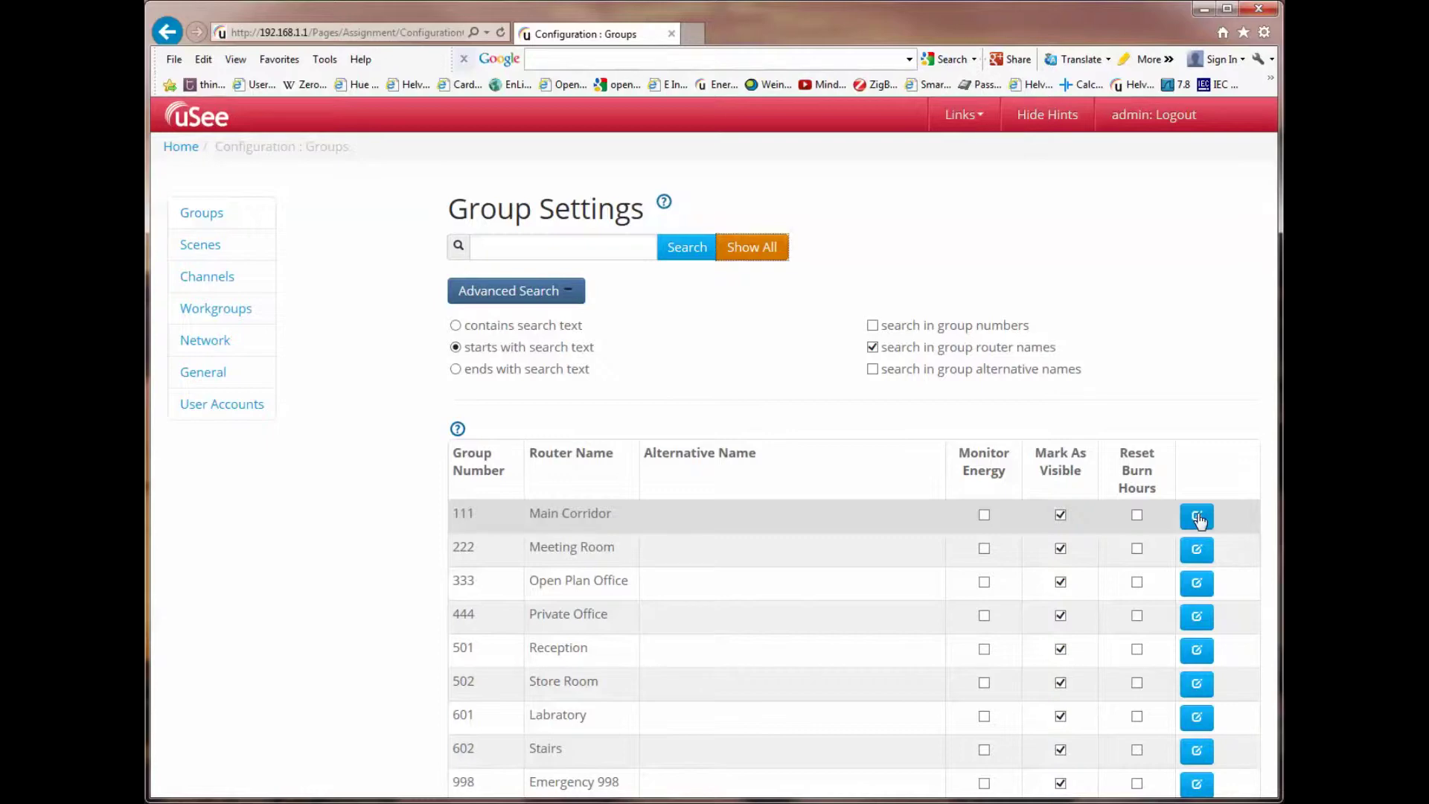
left_click(1197, 518)
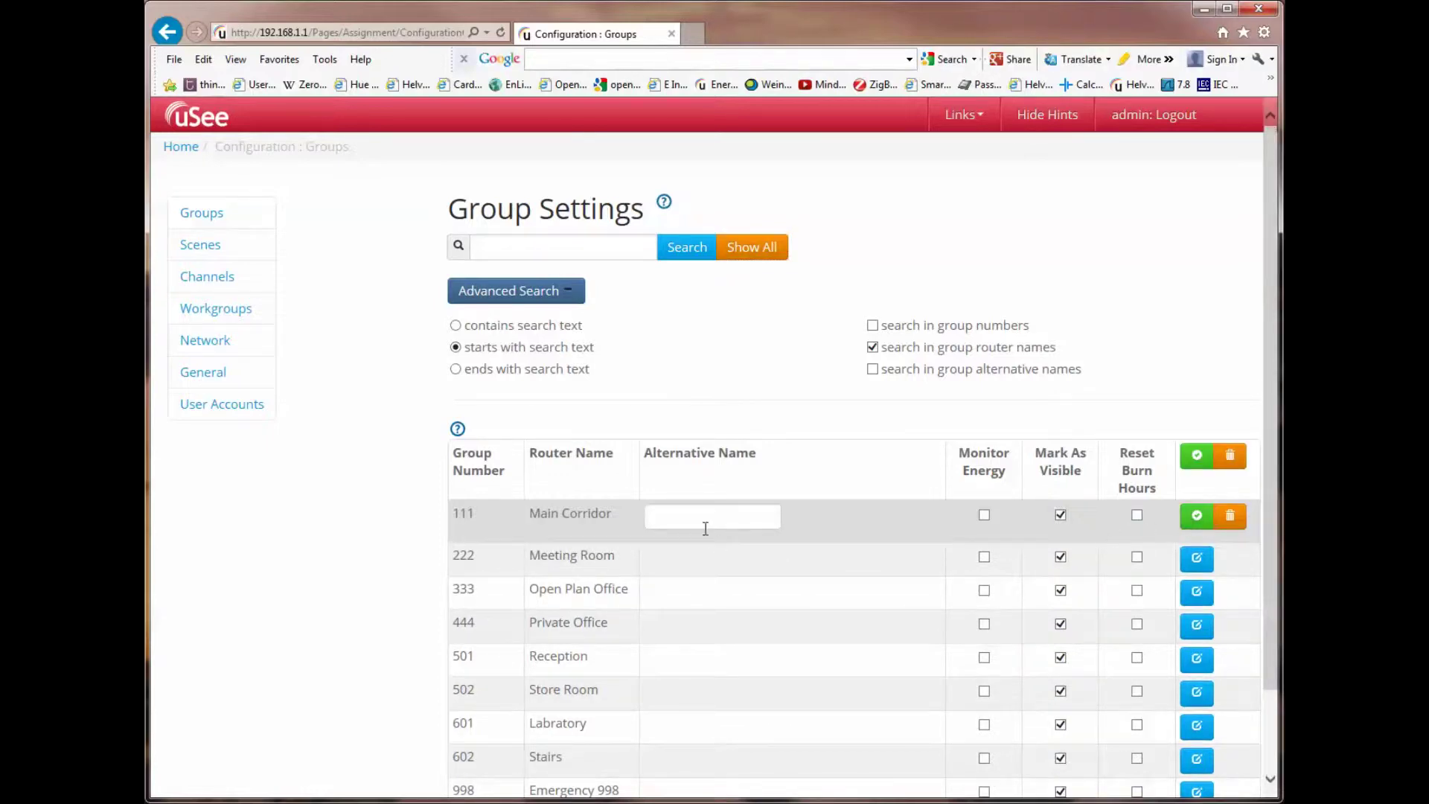
left_click(686, 517)
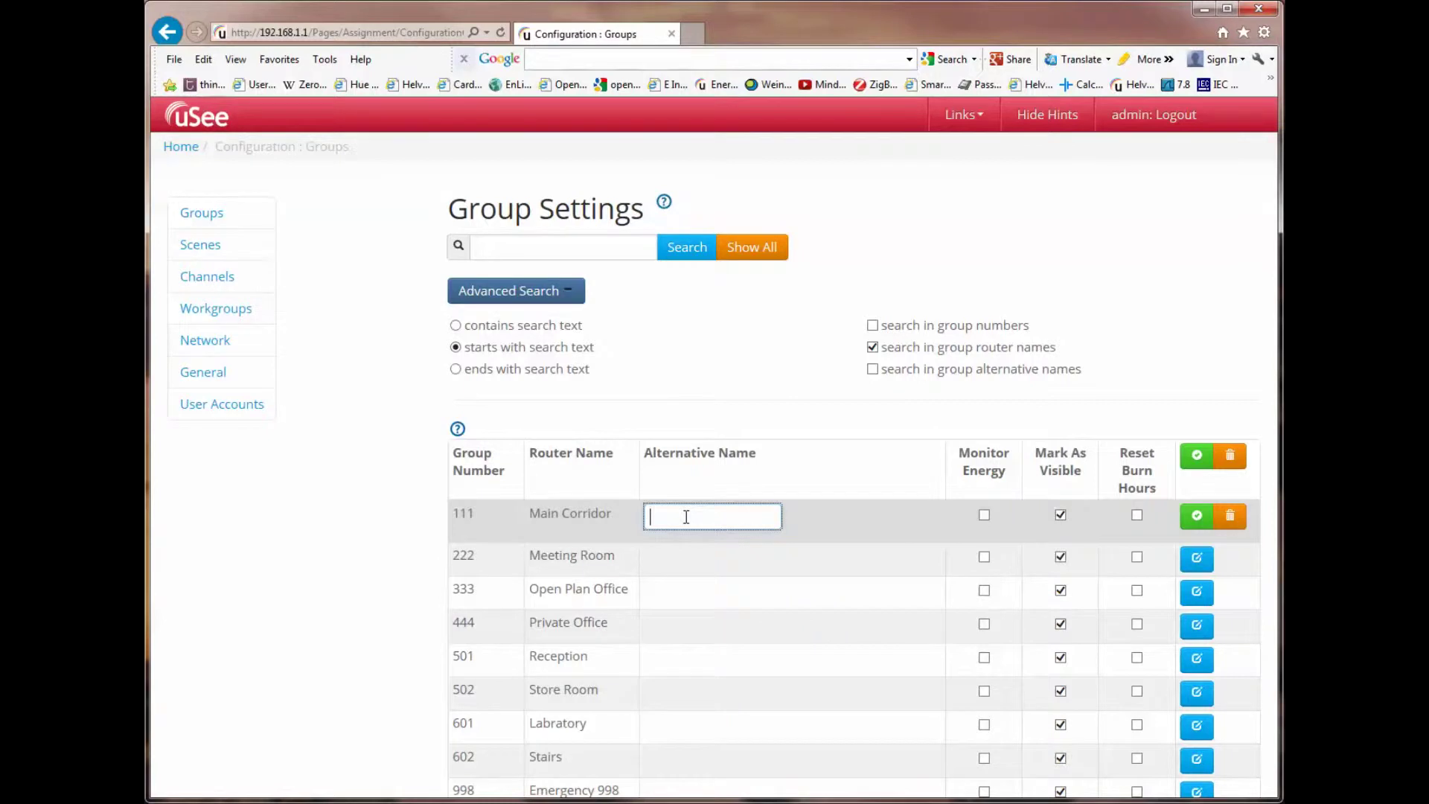
type("Entrance Hall")
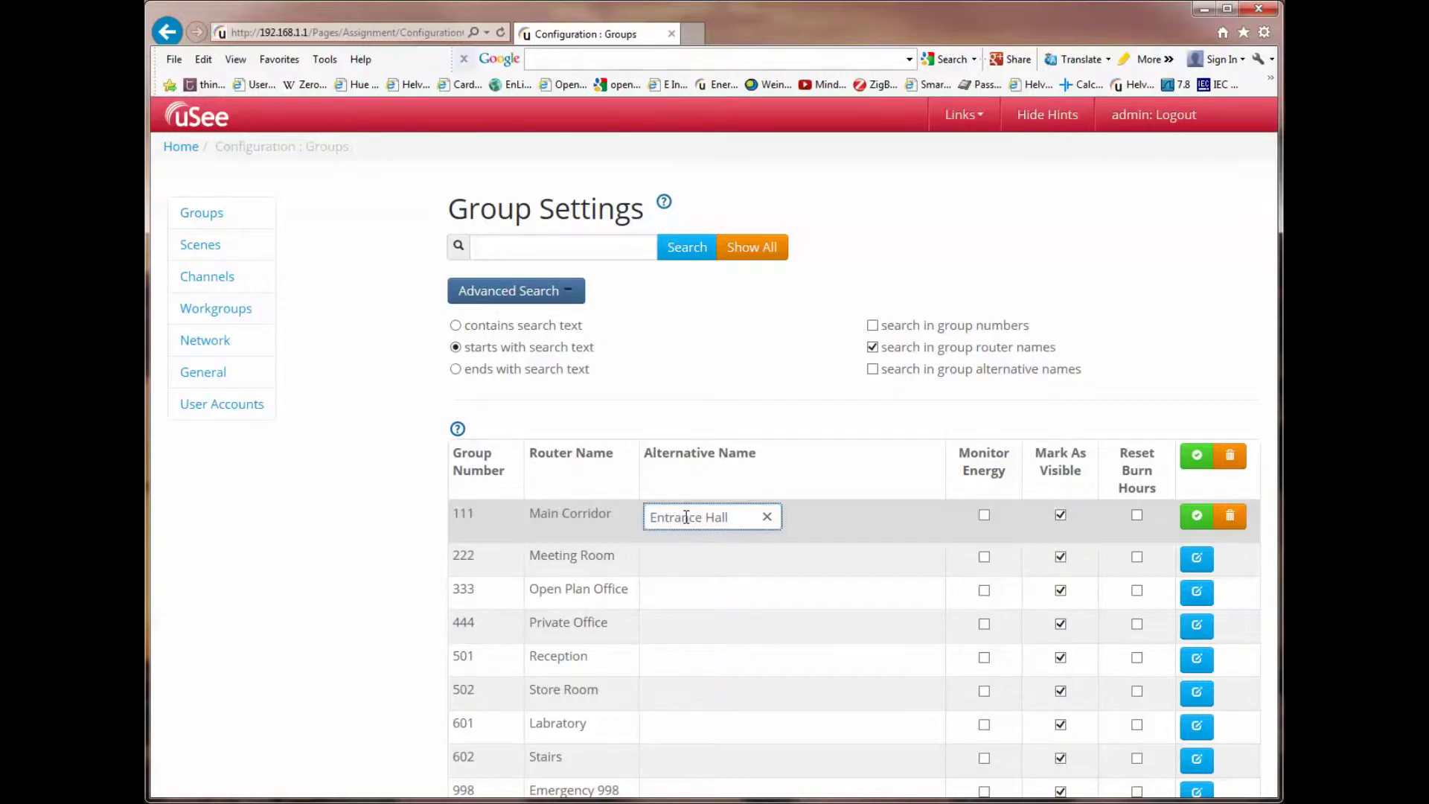
left_click(1197, 518)
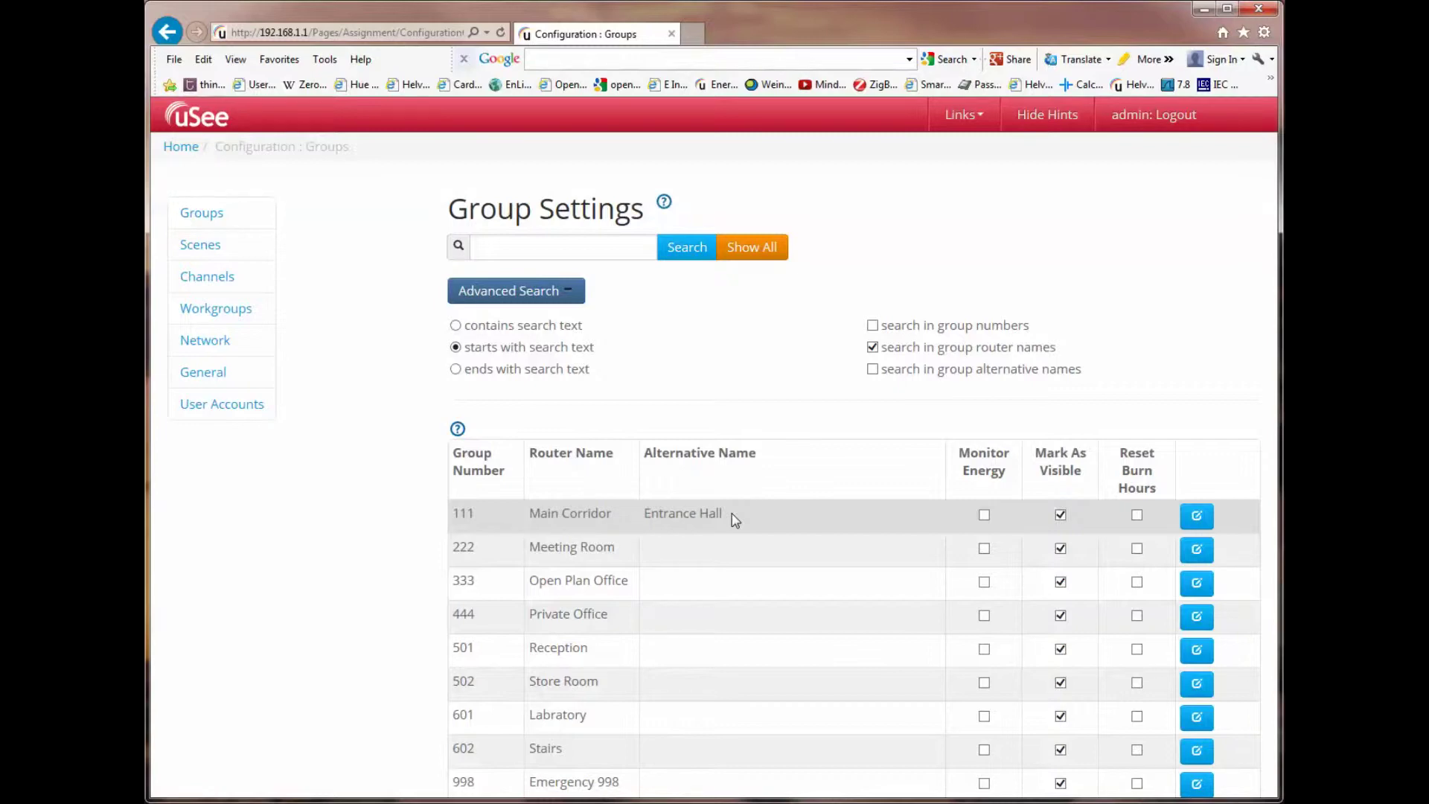
- Clear the Main Corridor group's alternative name and save the empty entry
left_click(1198, 517)
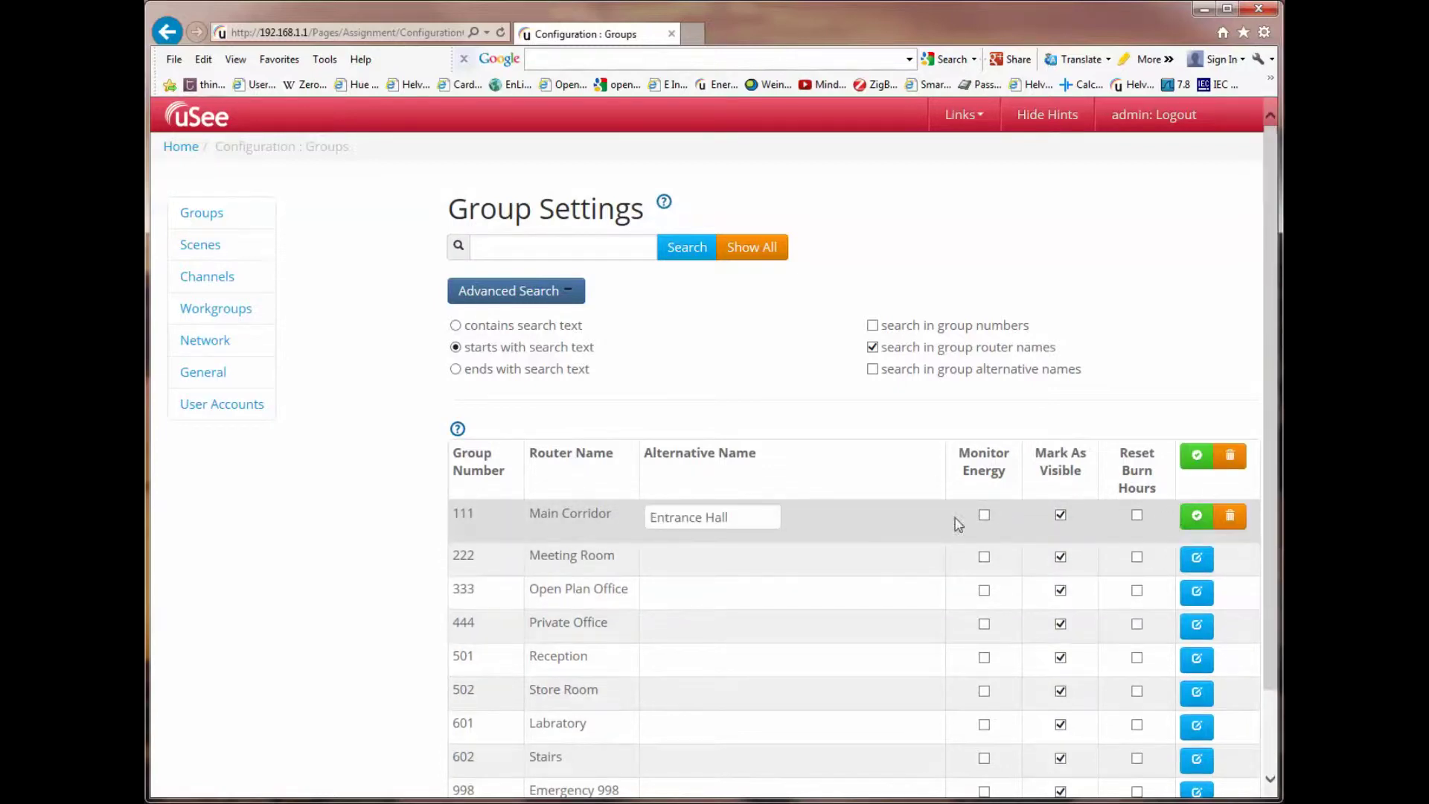
left_click(732, 517)
key("ctrl+a")
key("BackSpace")
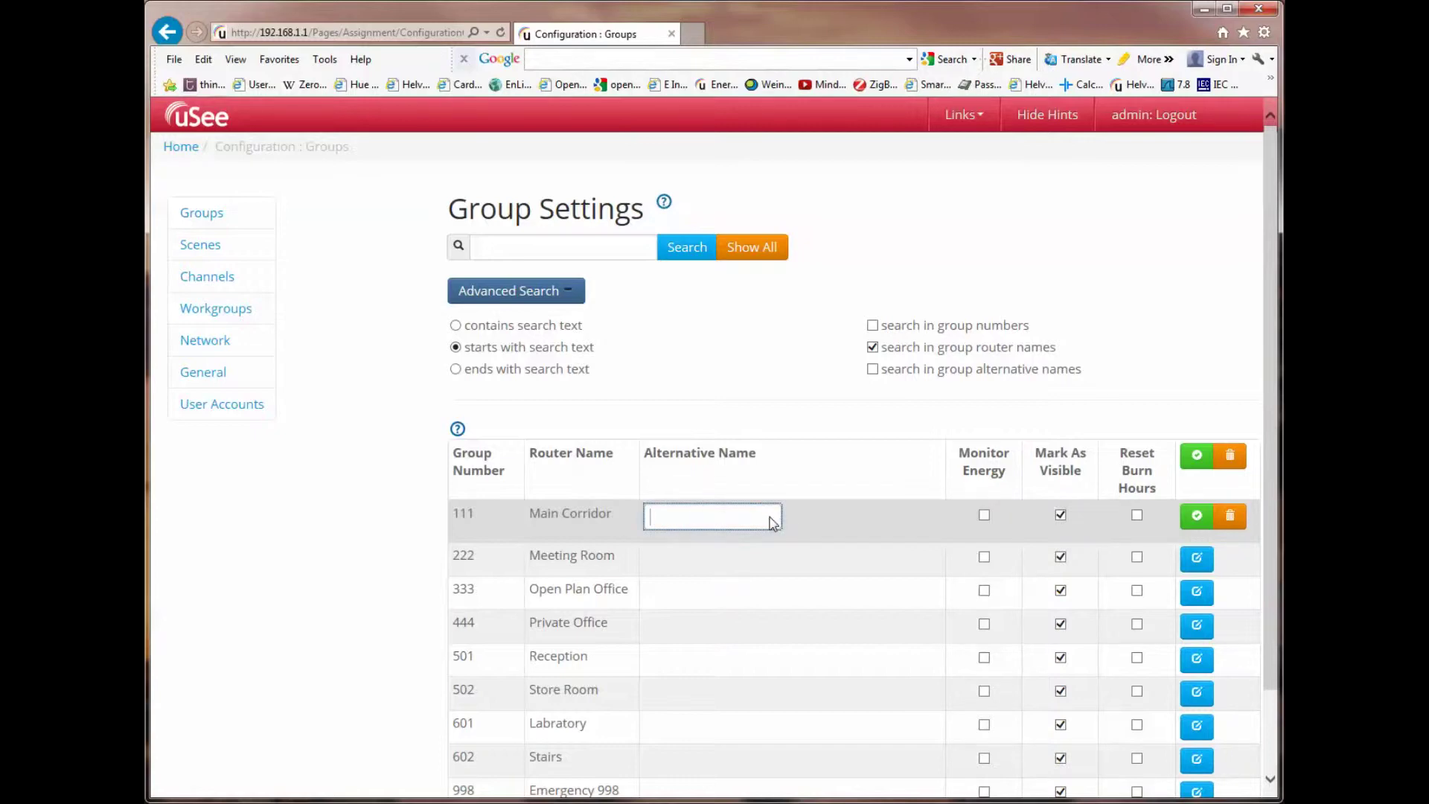
left_click(1197, 515)
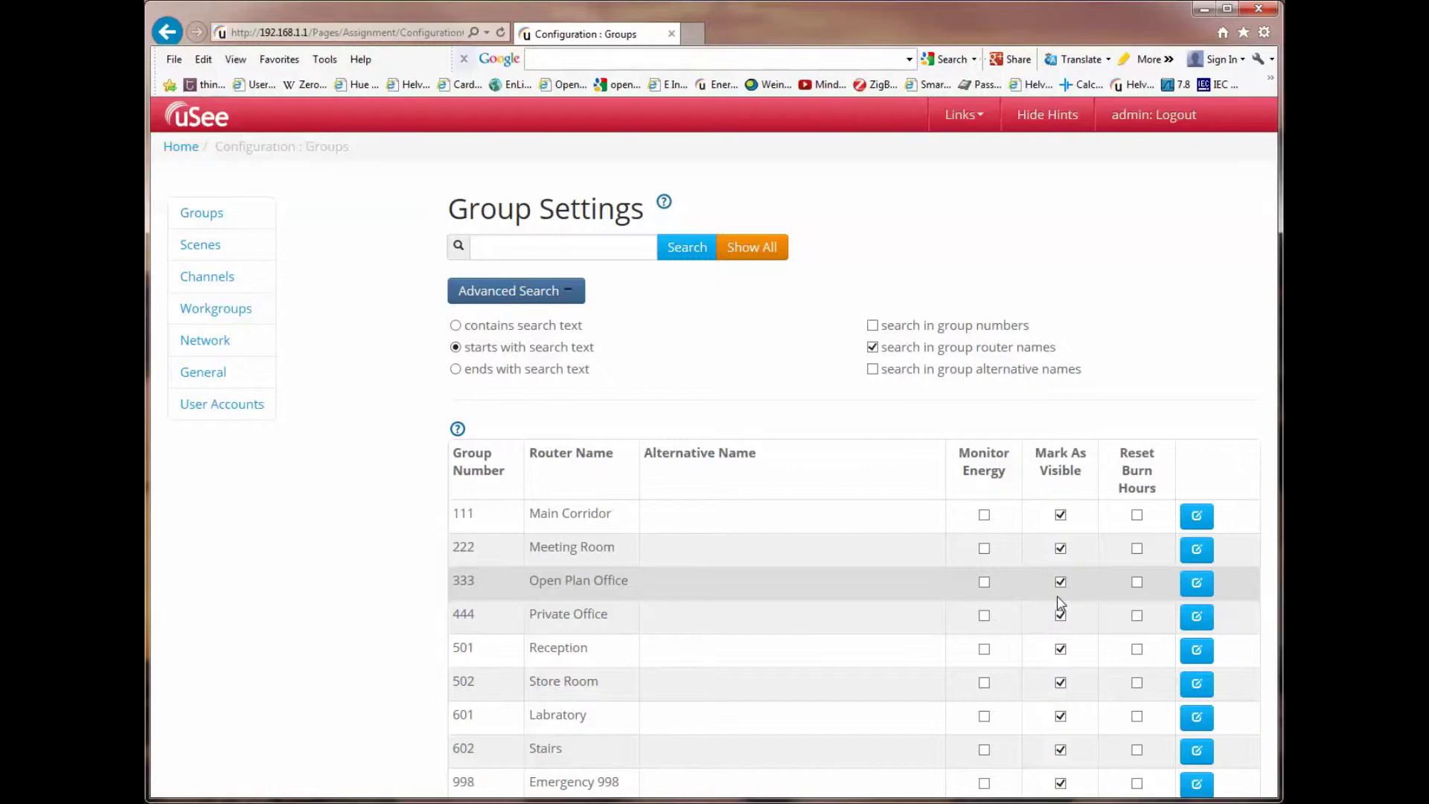
- Open the scene settings and select group 444, Private Office, as the visible group using the group search tool
scroll(644, 504, "down", 3)
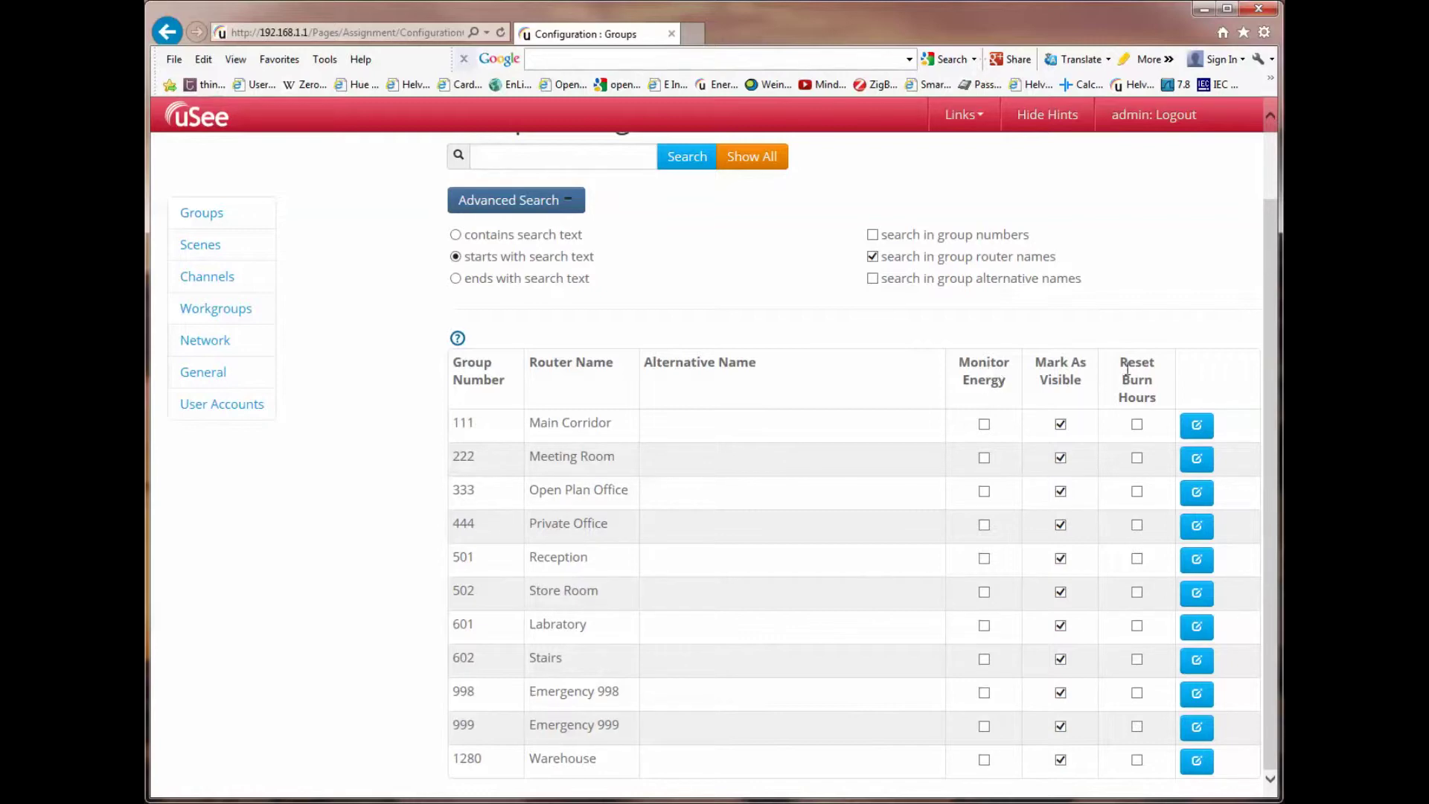
scroll(760, 416, "up", 2)
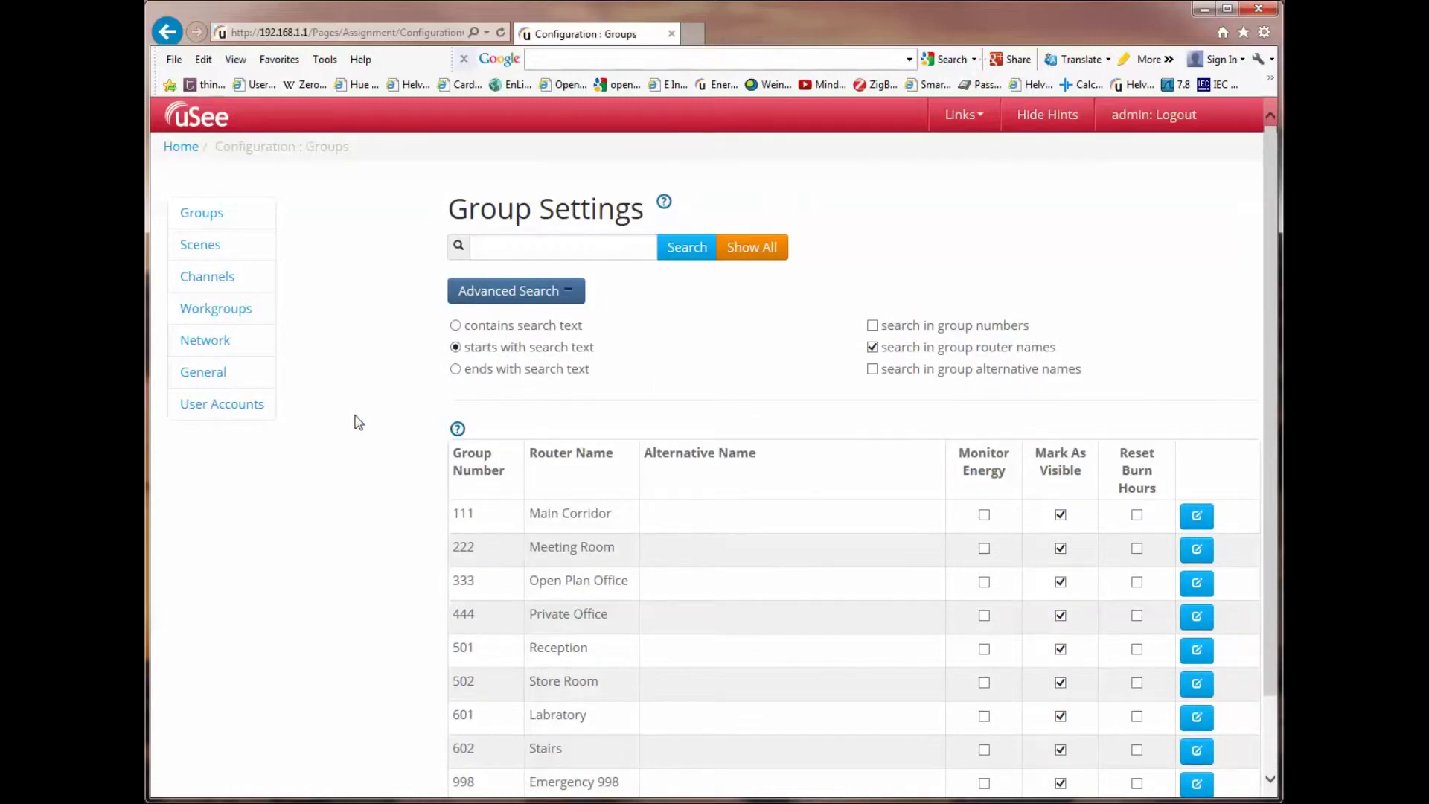
left_click(210, 253)
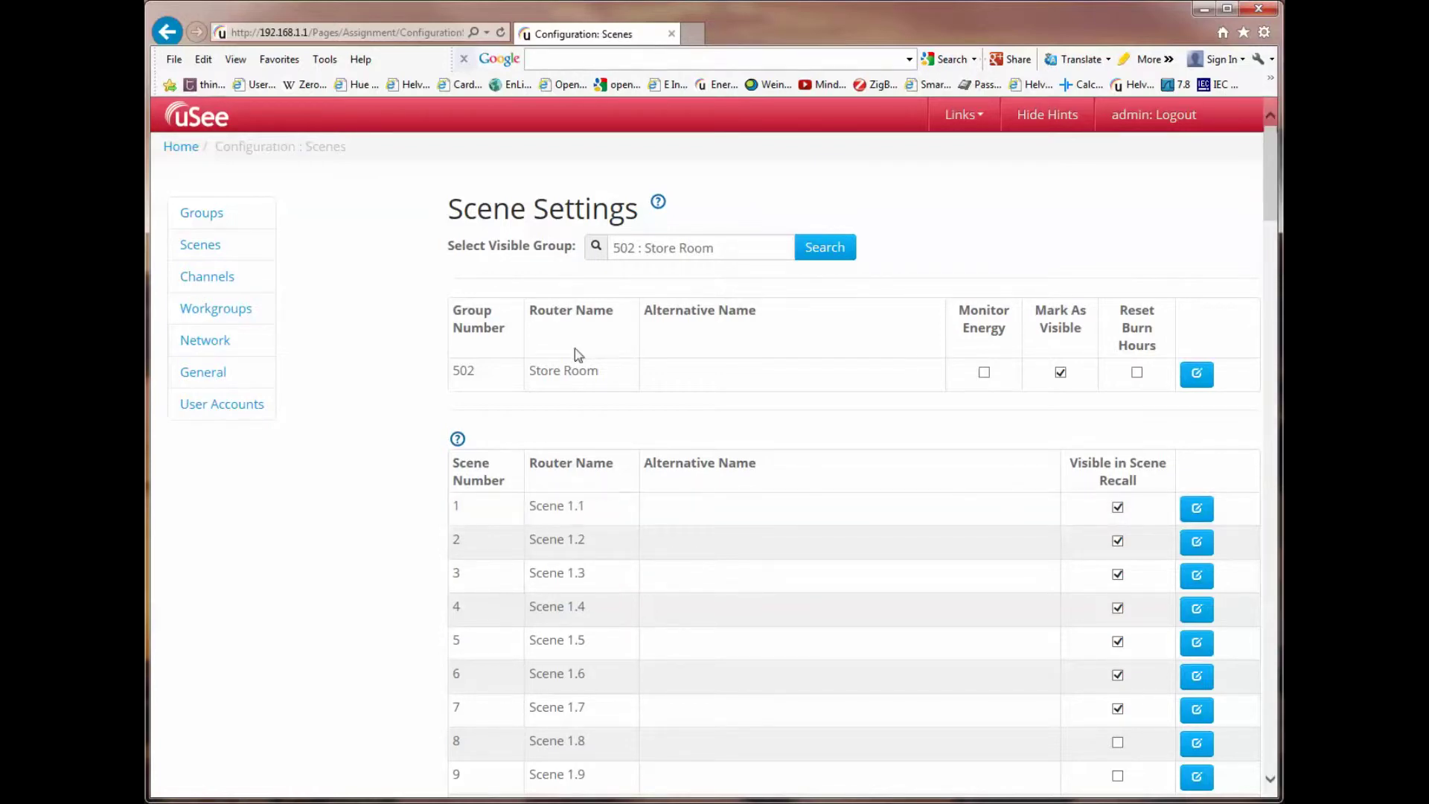
left_click(820, 253)
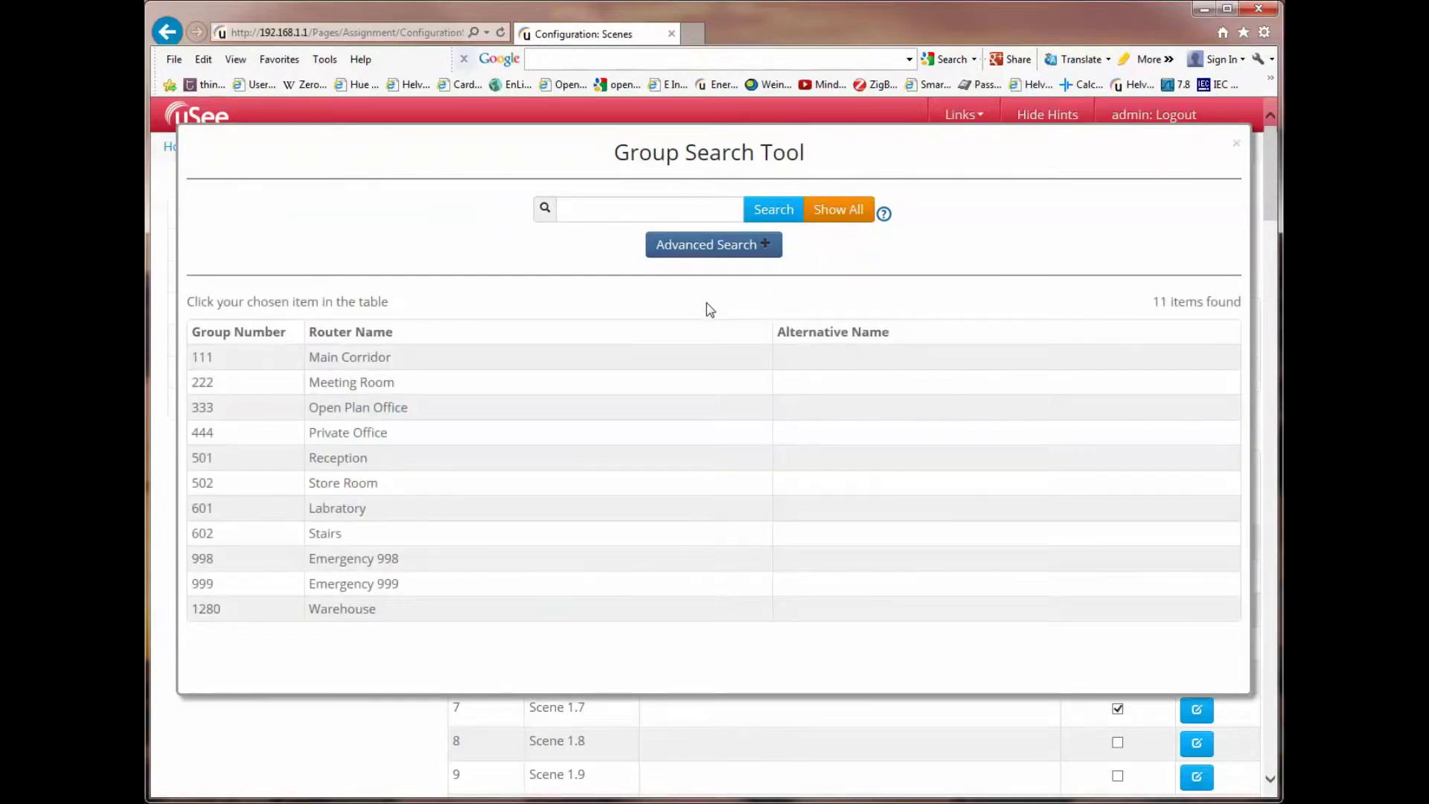
left_click(834, 215)
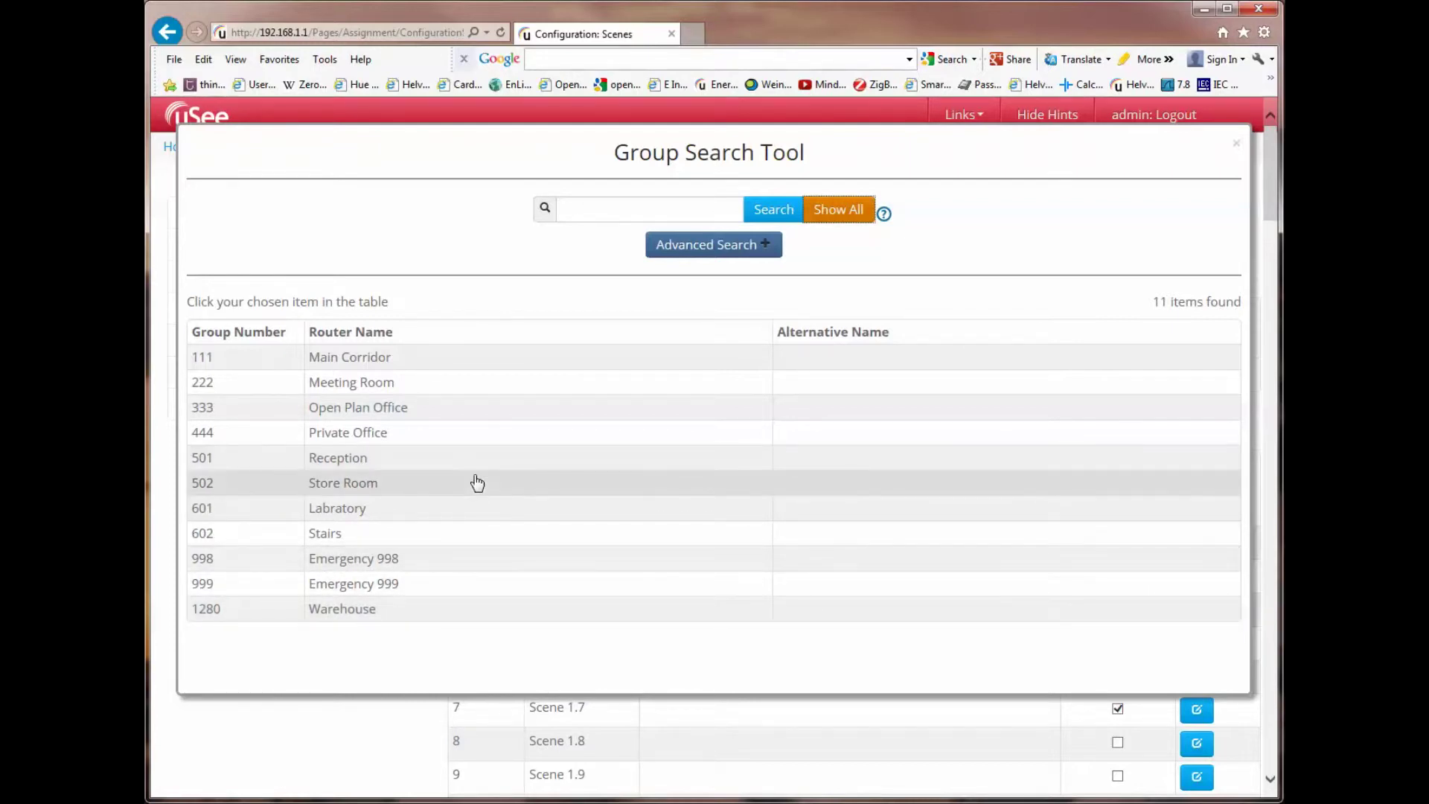
left_click(450, 440)
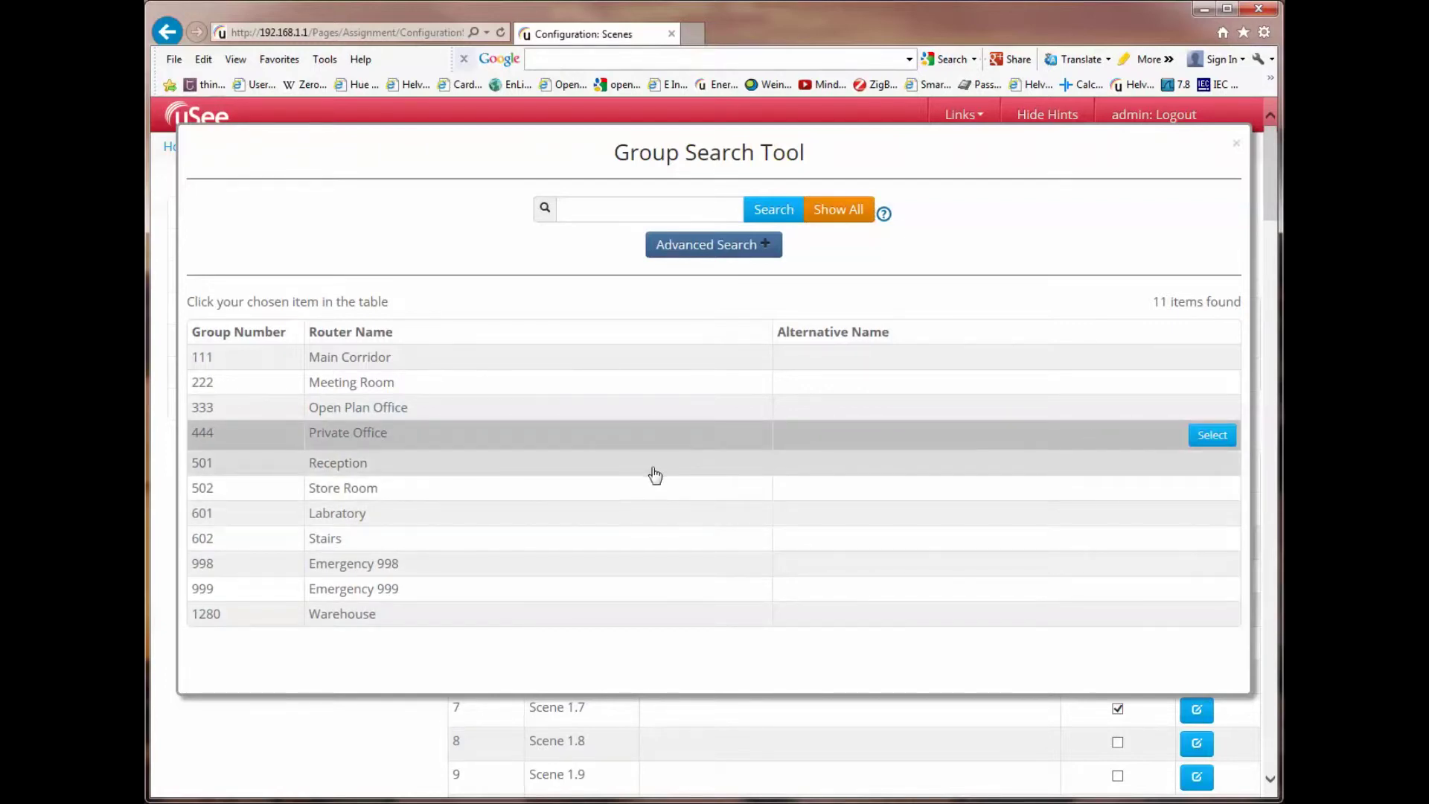
left_click(1214, 436)
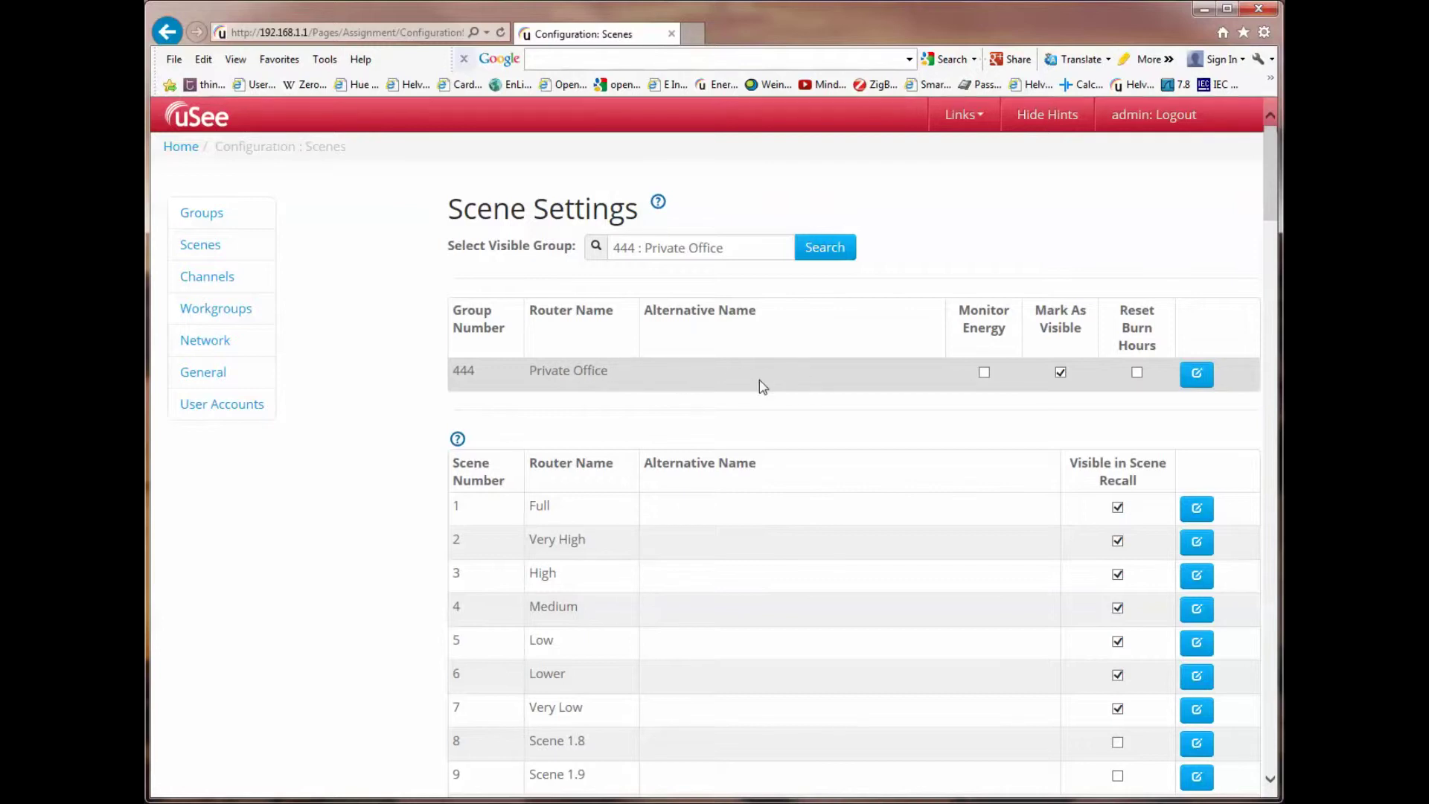
- Give group 444, Private Office, an alternative name made of the occupant's first name followed by "Office", and save it
left_click(1199, 376)
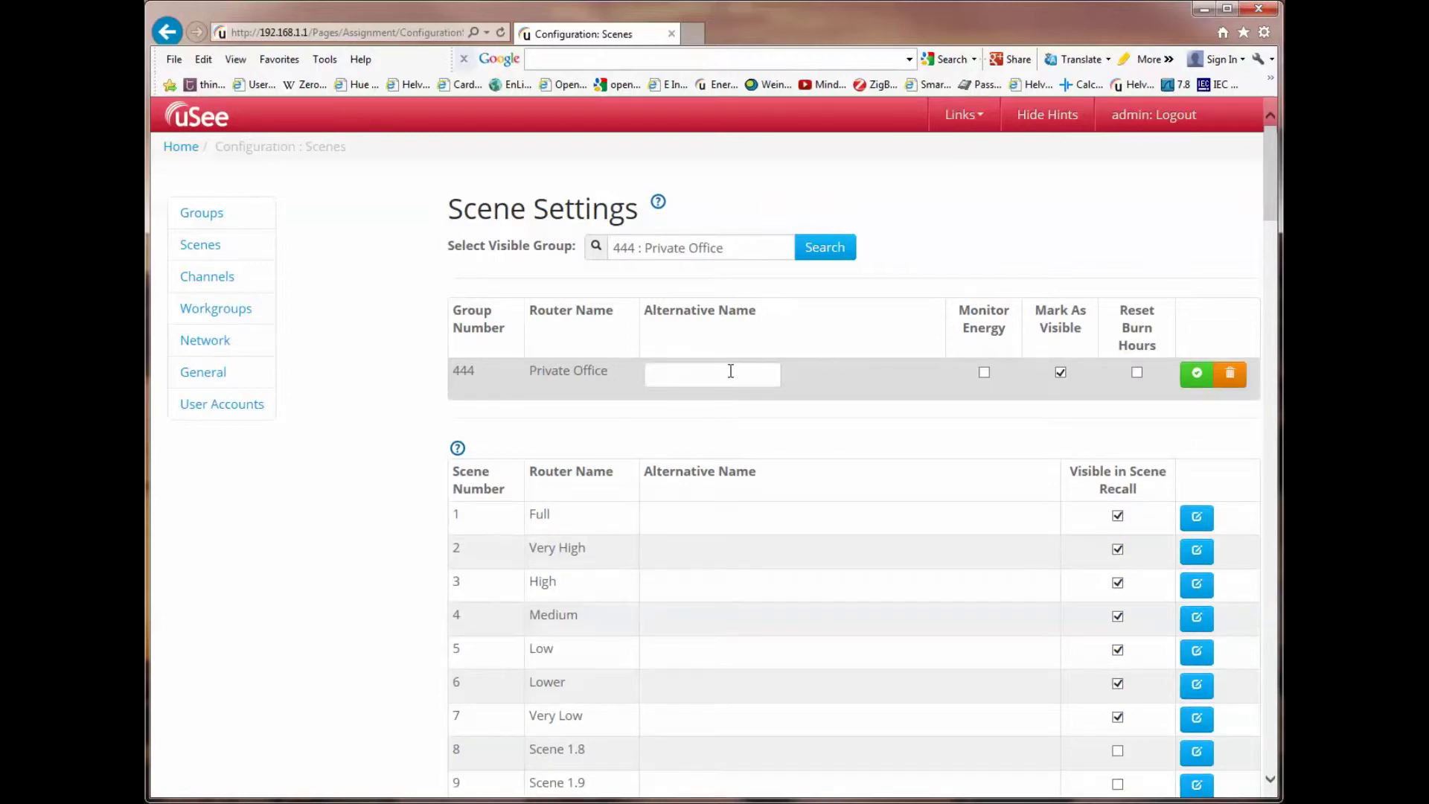
left_click(703, 374)
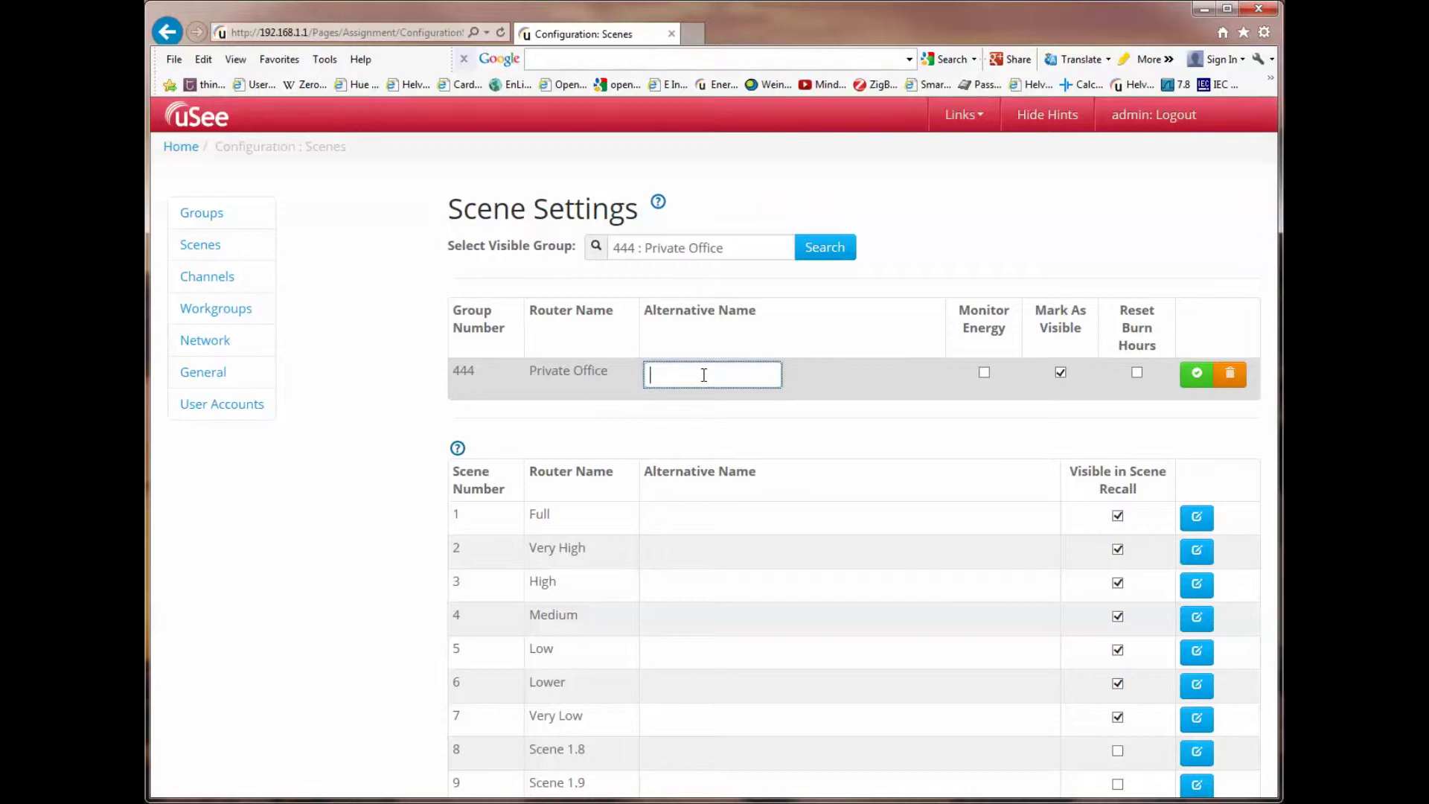
type("Fred's Office")
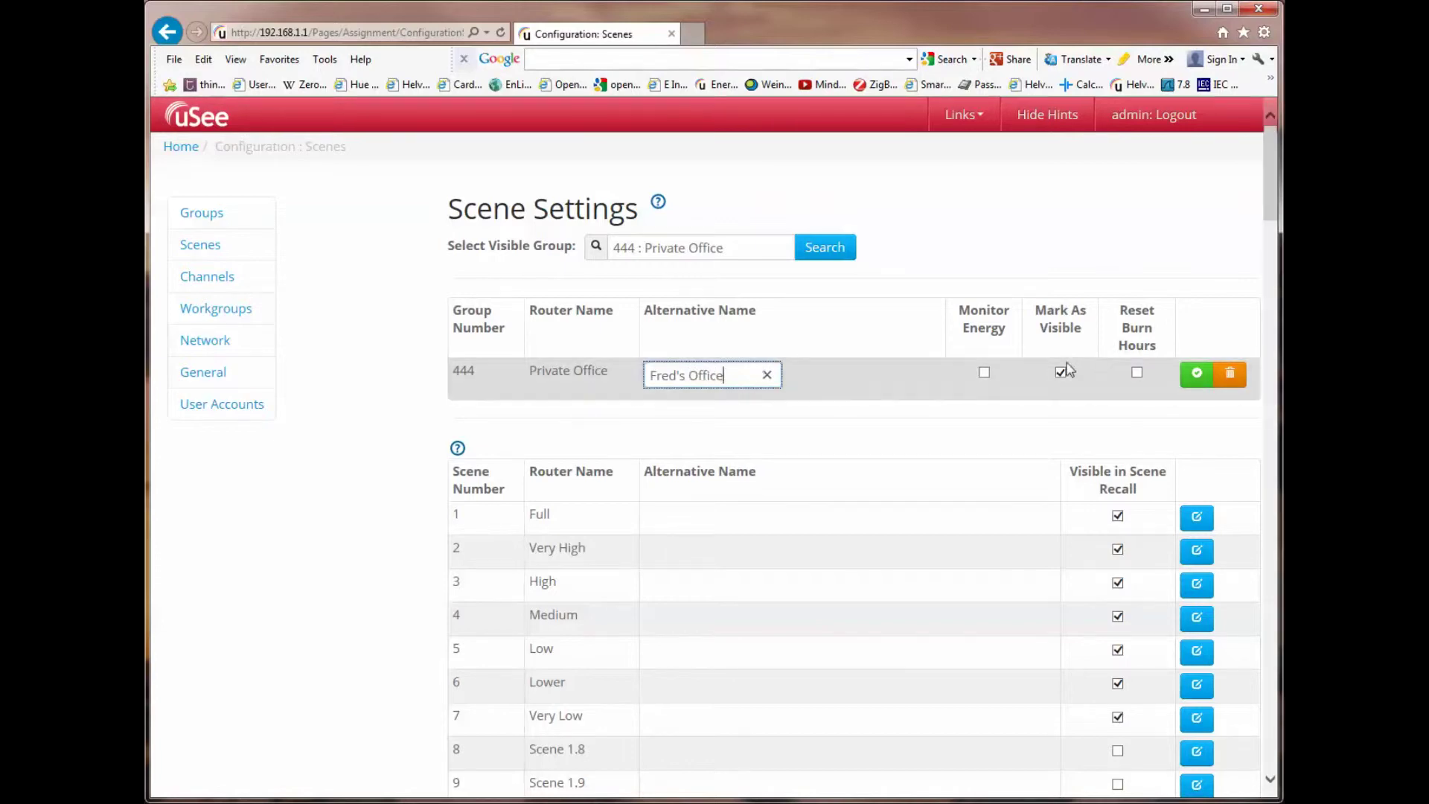
left_click(1196, 375)
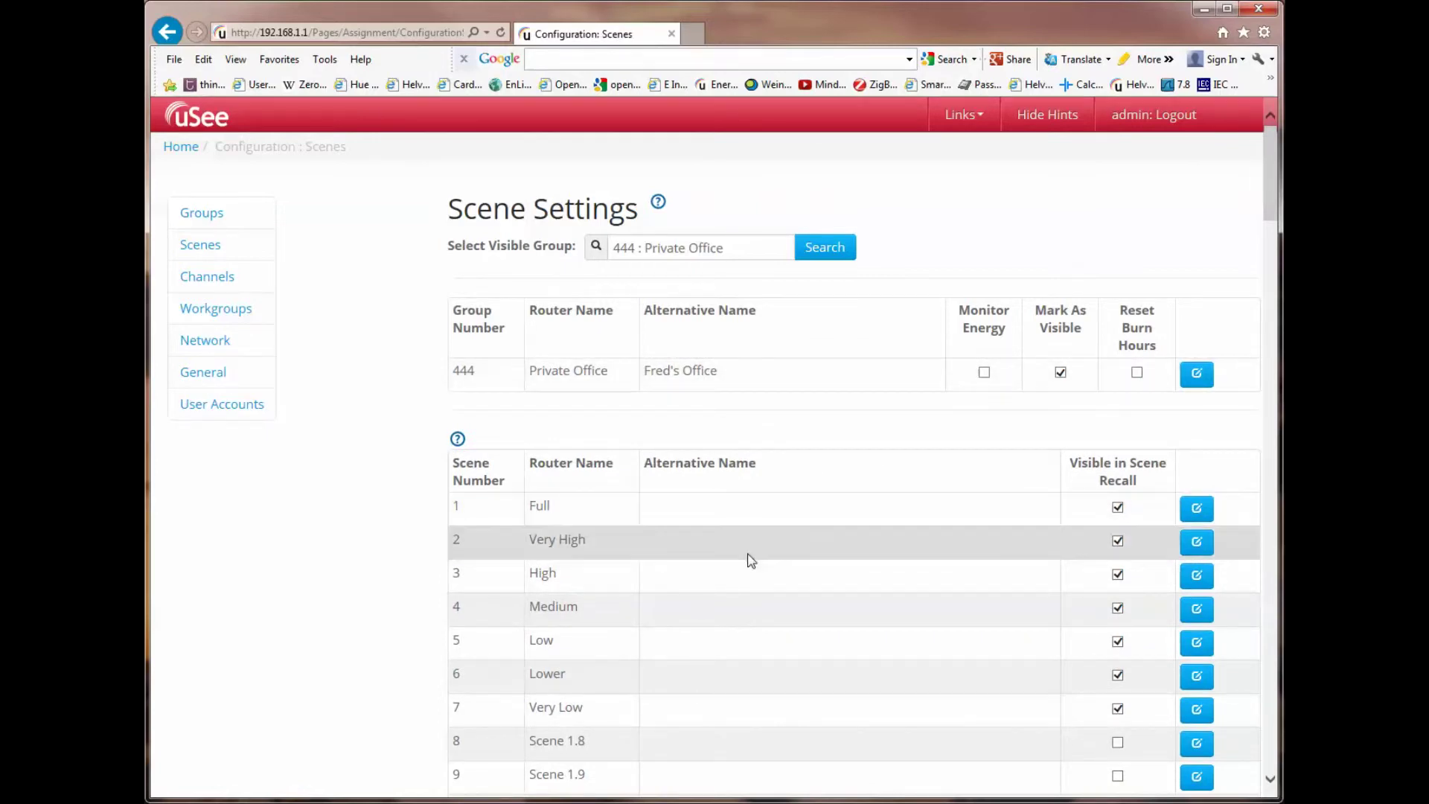
- Review the full list of scenes available for the Private Office group, from scene 1 through scene 128
scroll(737, 513, "down", 4)
scroll(756, 519, "down", 7)
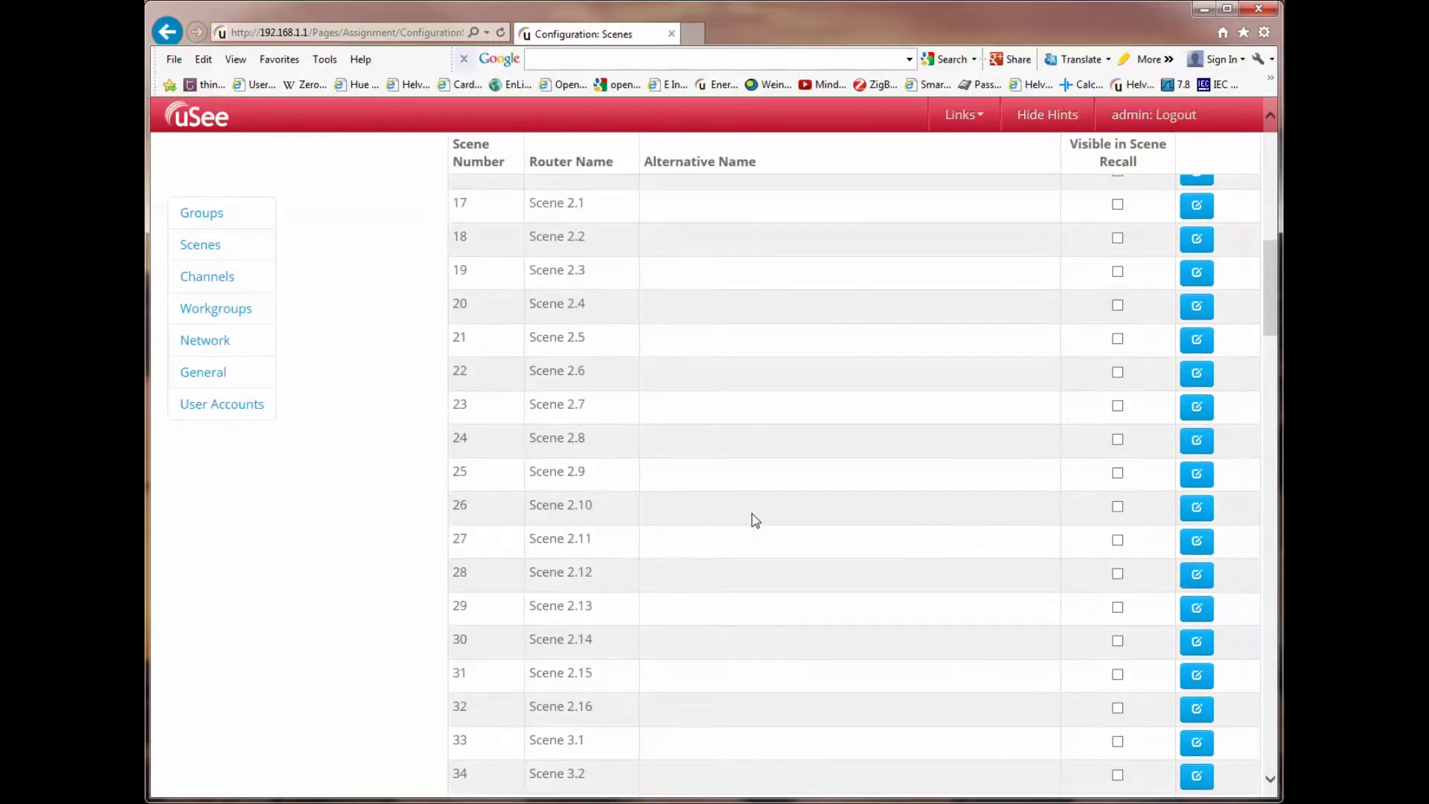
scroll(755, 520, "down", 10)
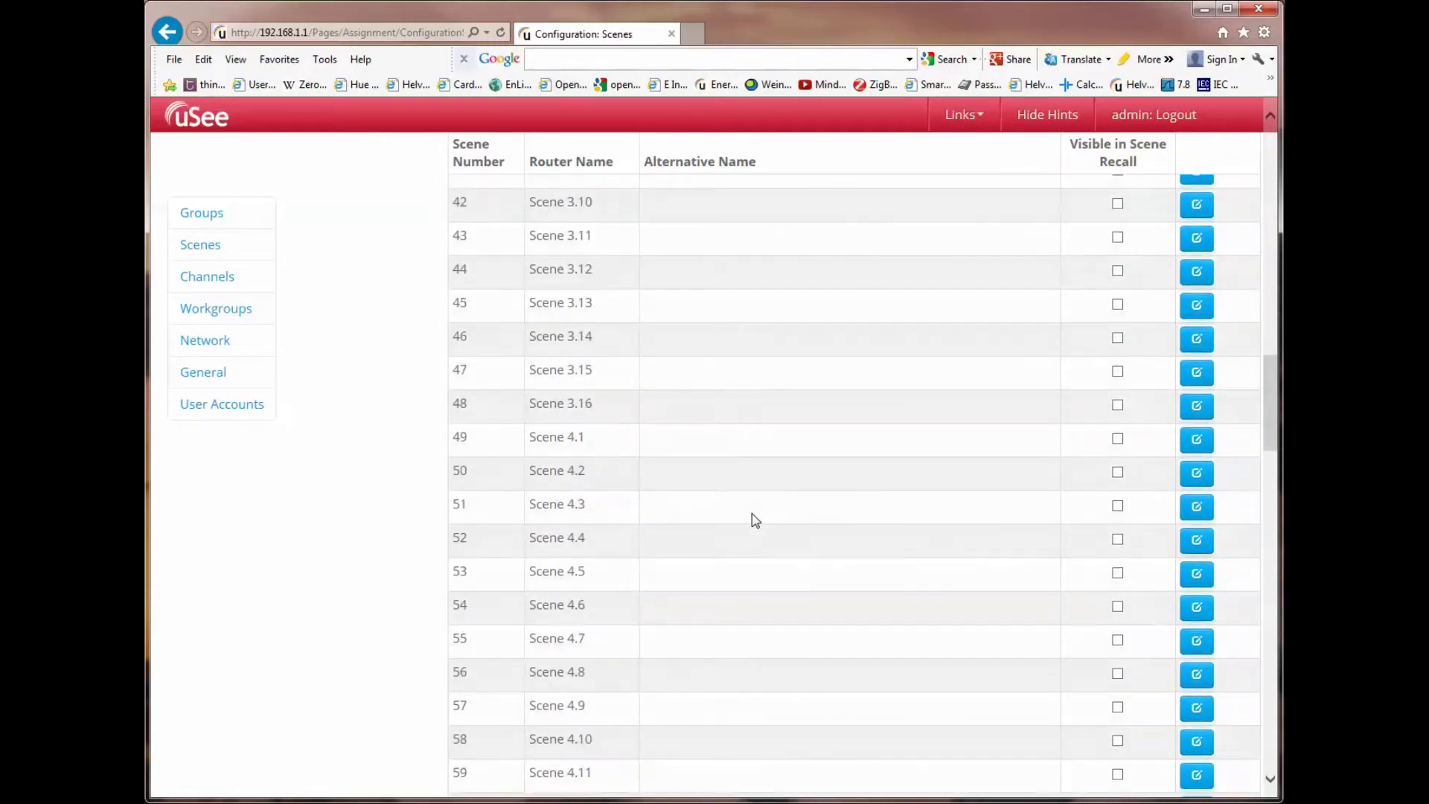
scroll(756, 520, "down", 9)
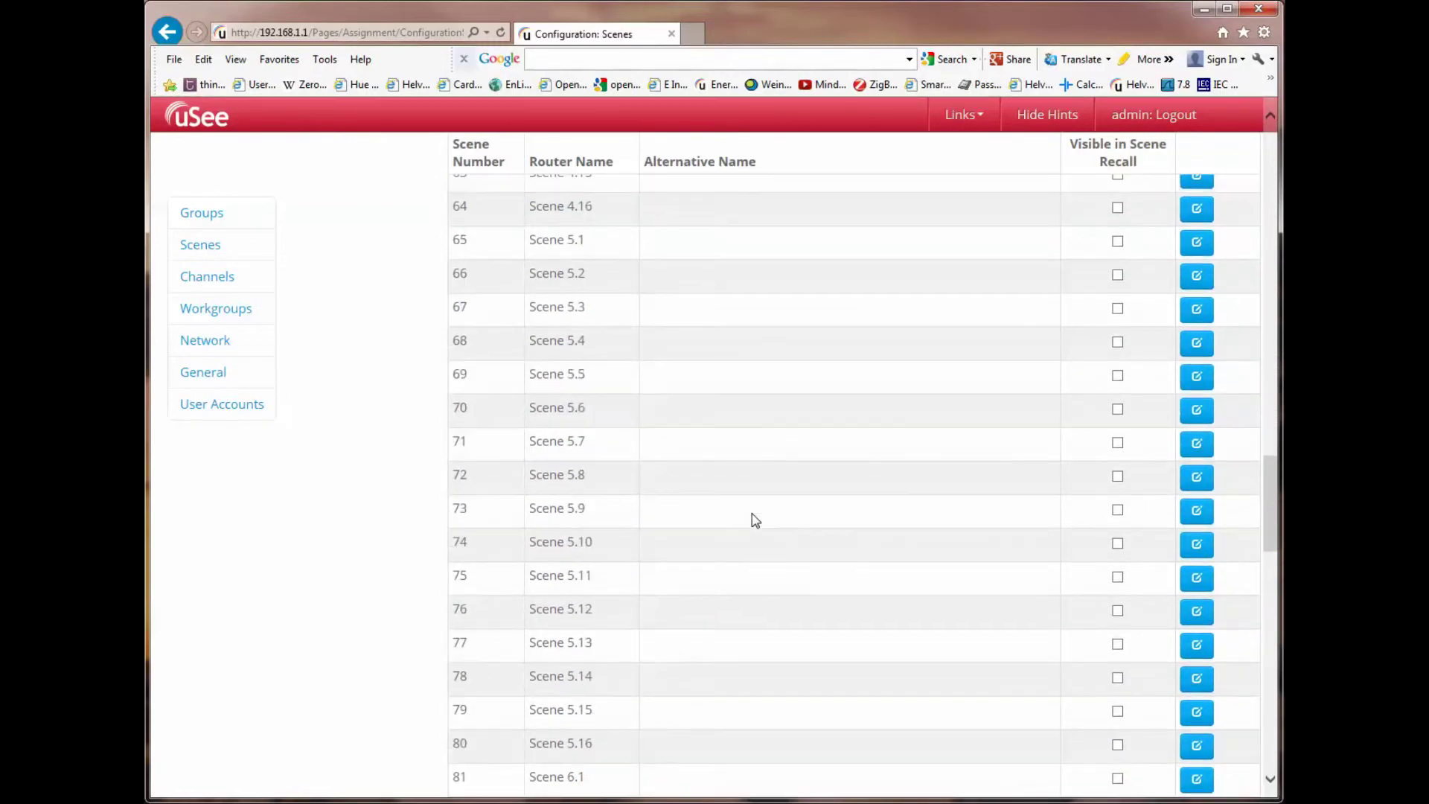
scroll(756, 519, "down", 7)
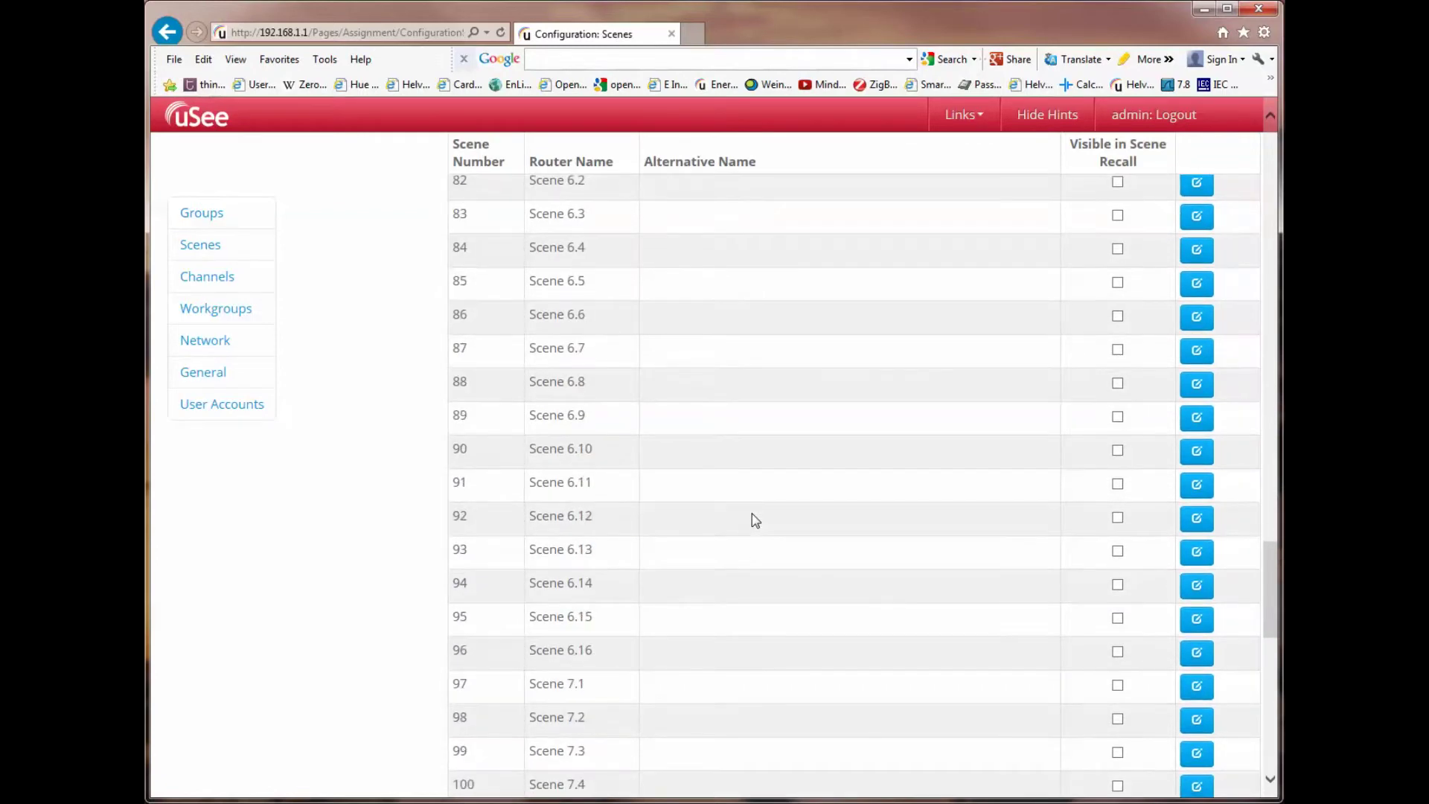
scroll(756, 519, "down", 12)
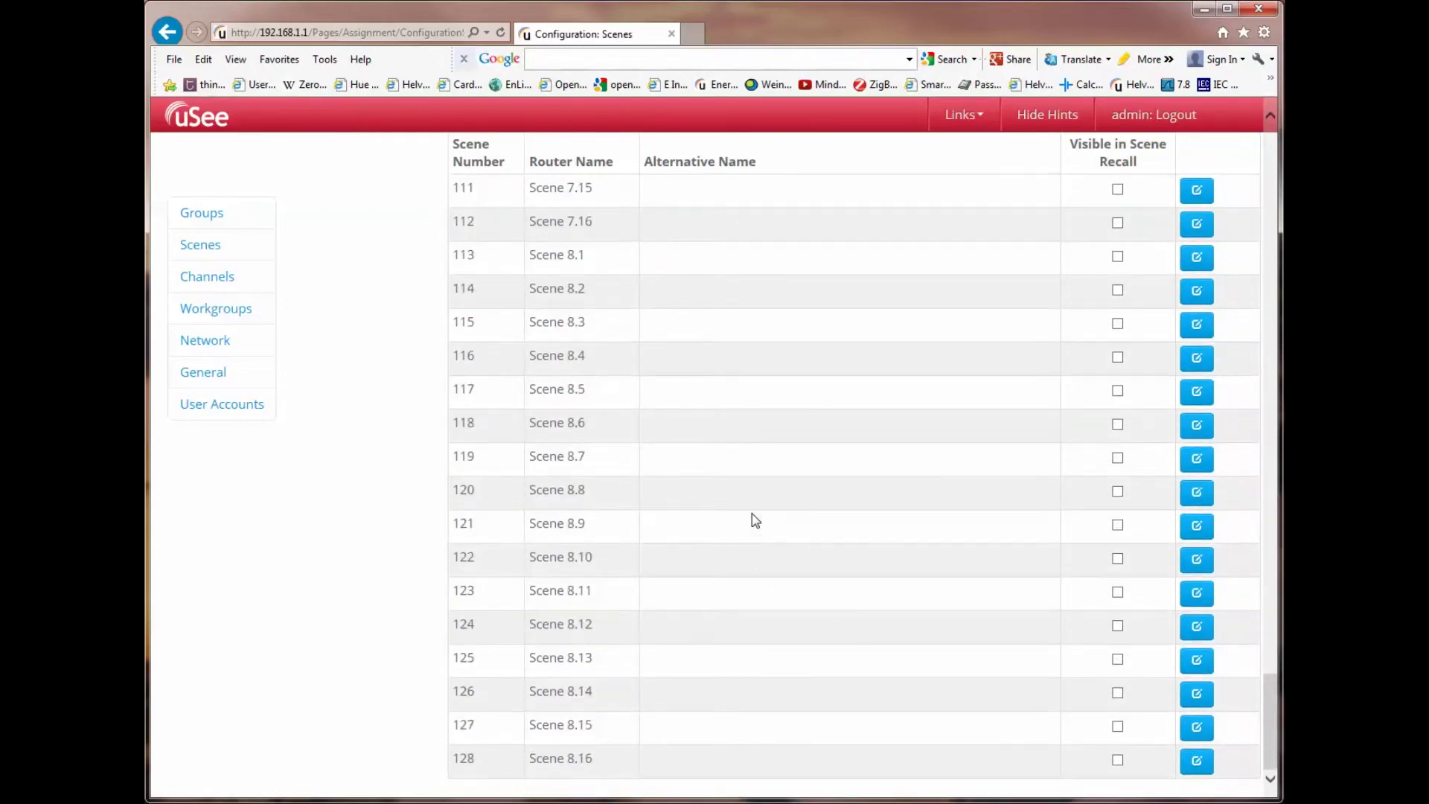
scroll(756, 519, "up", 20)
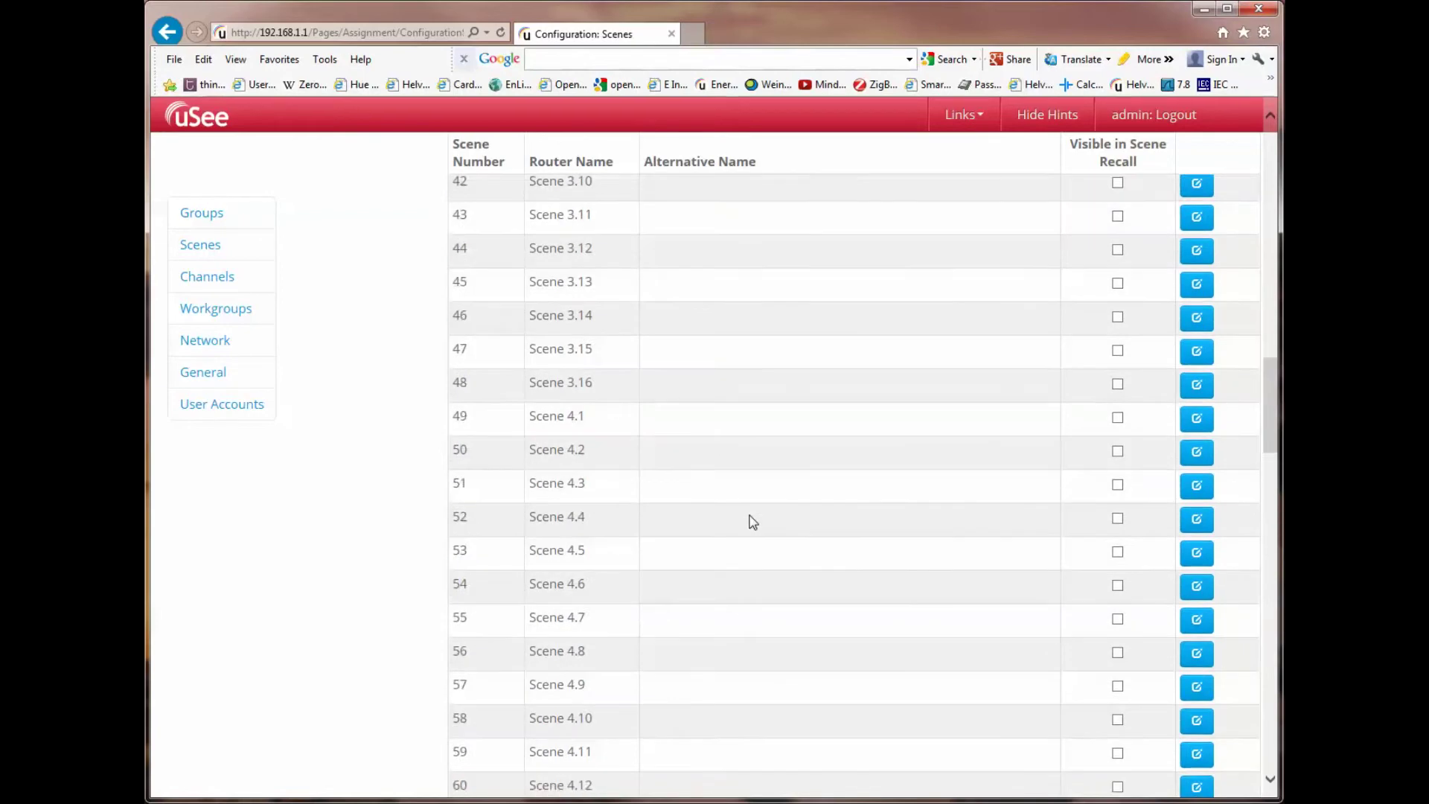
scroll(750, 516, "up", 15)
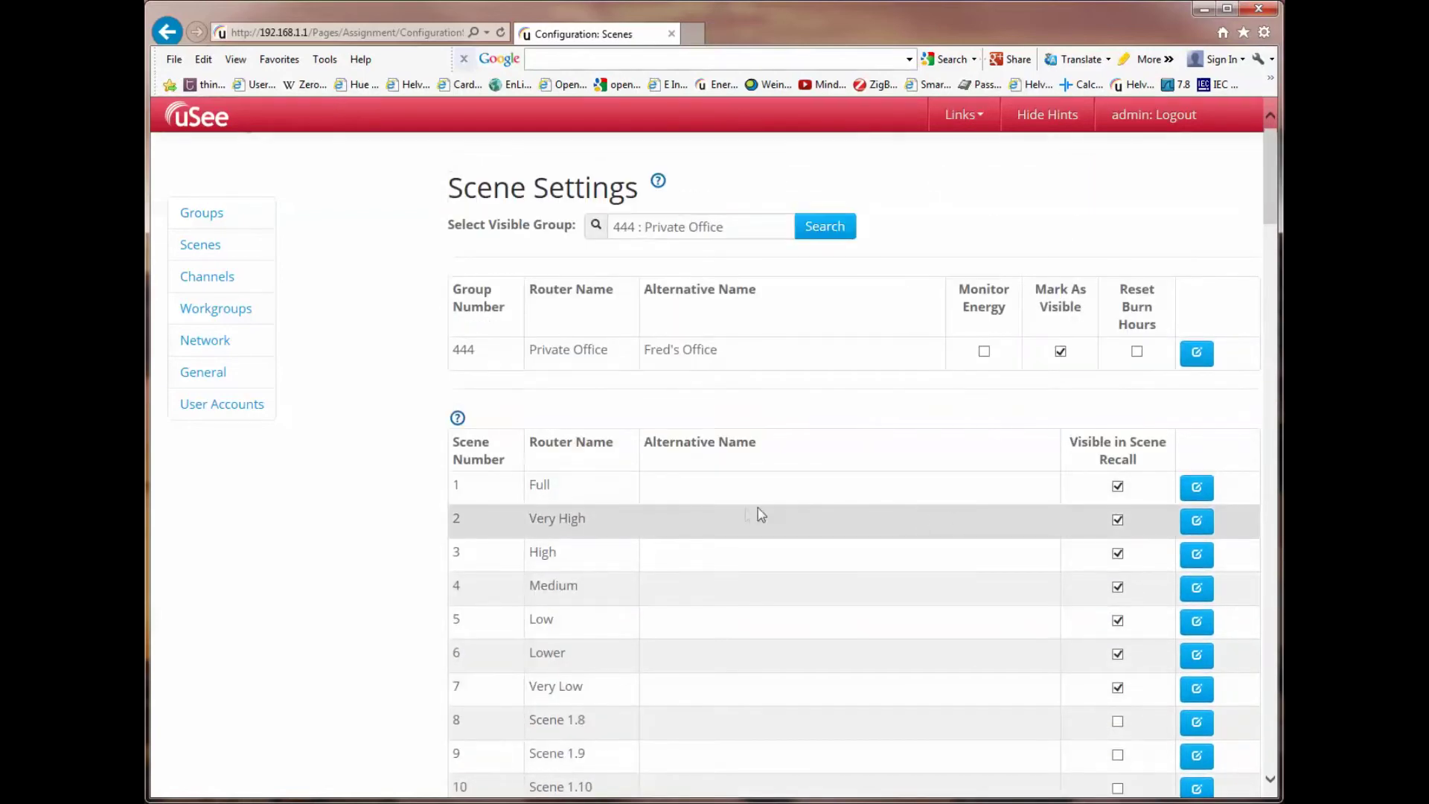
- Unmark scenes 3, High, and 4, Medium, as visible in scene recall for the Private Office group
scroll(806, 491, "down", 1)
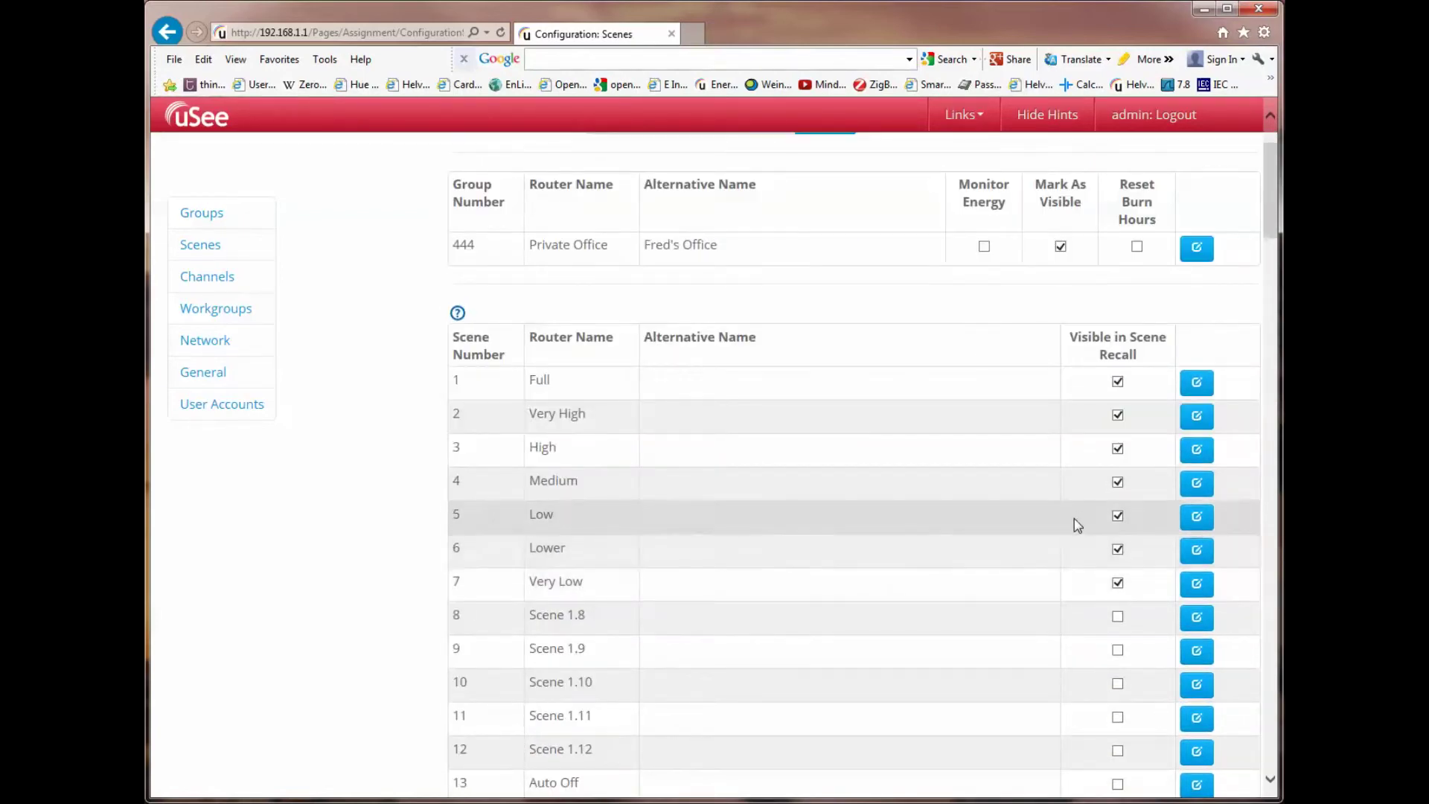
left_click(1118, 450)
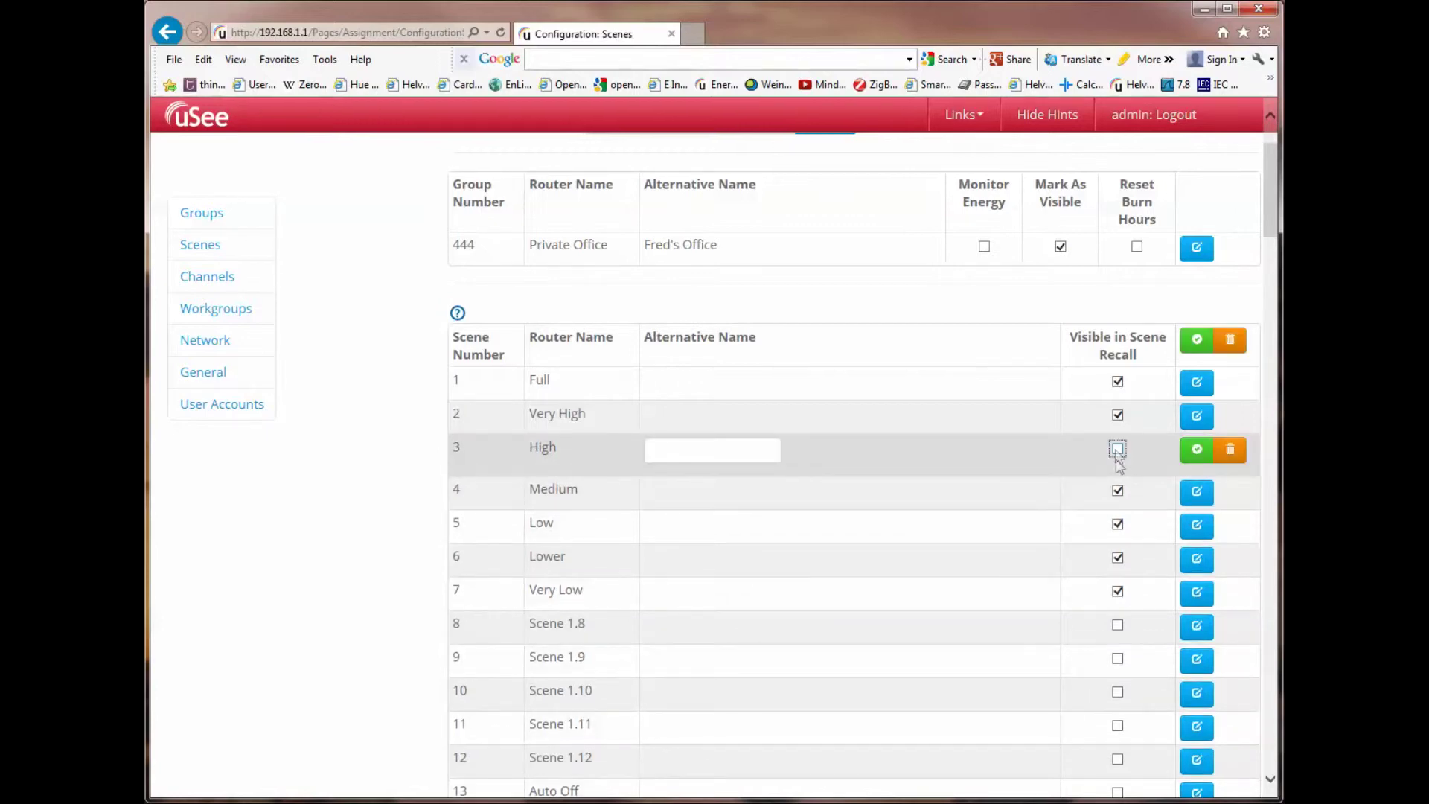
left_click(1118, 495)
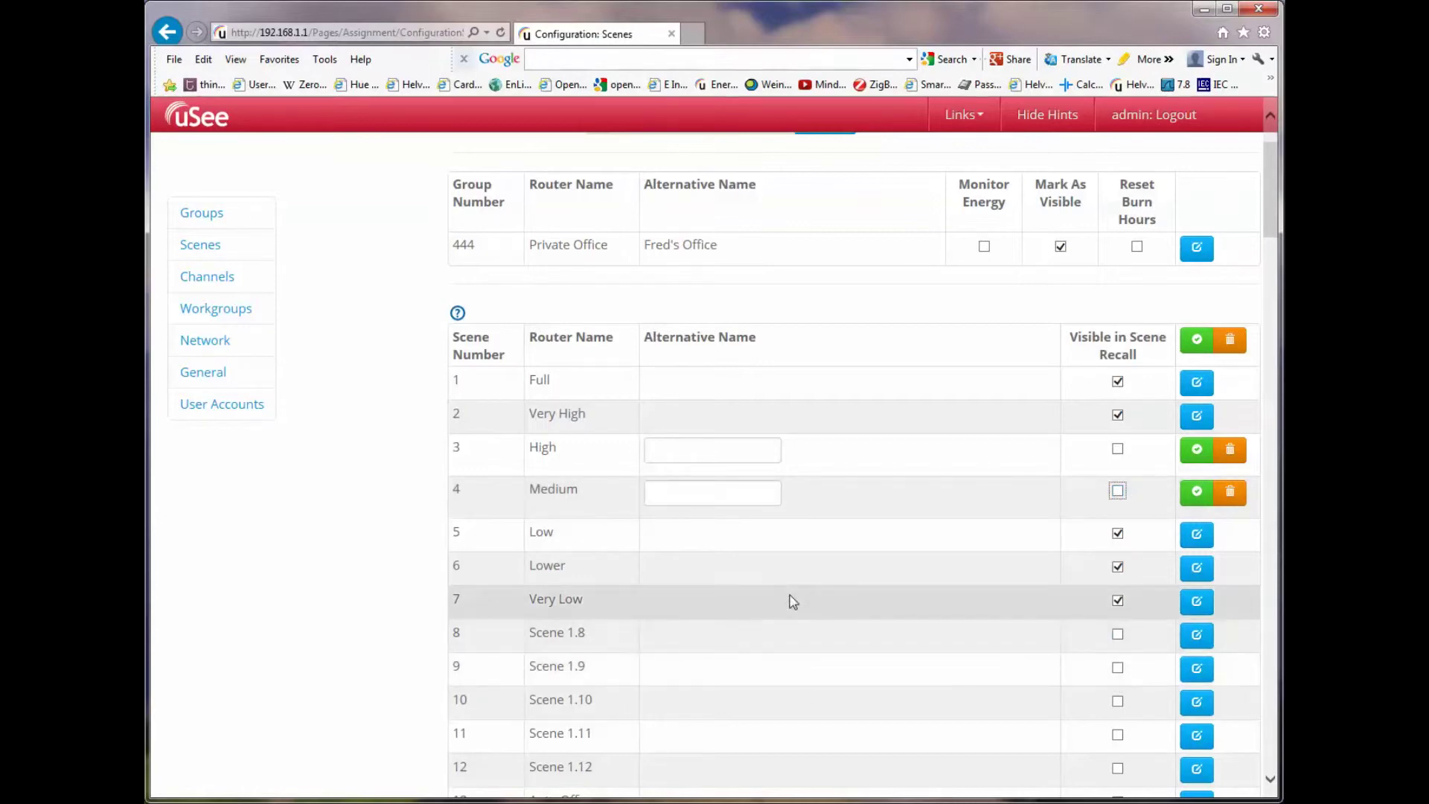
left_click(1117, 738)
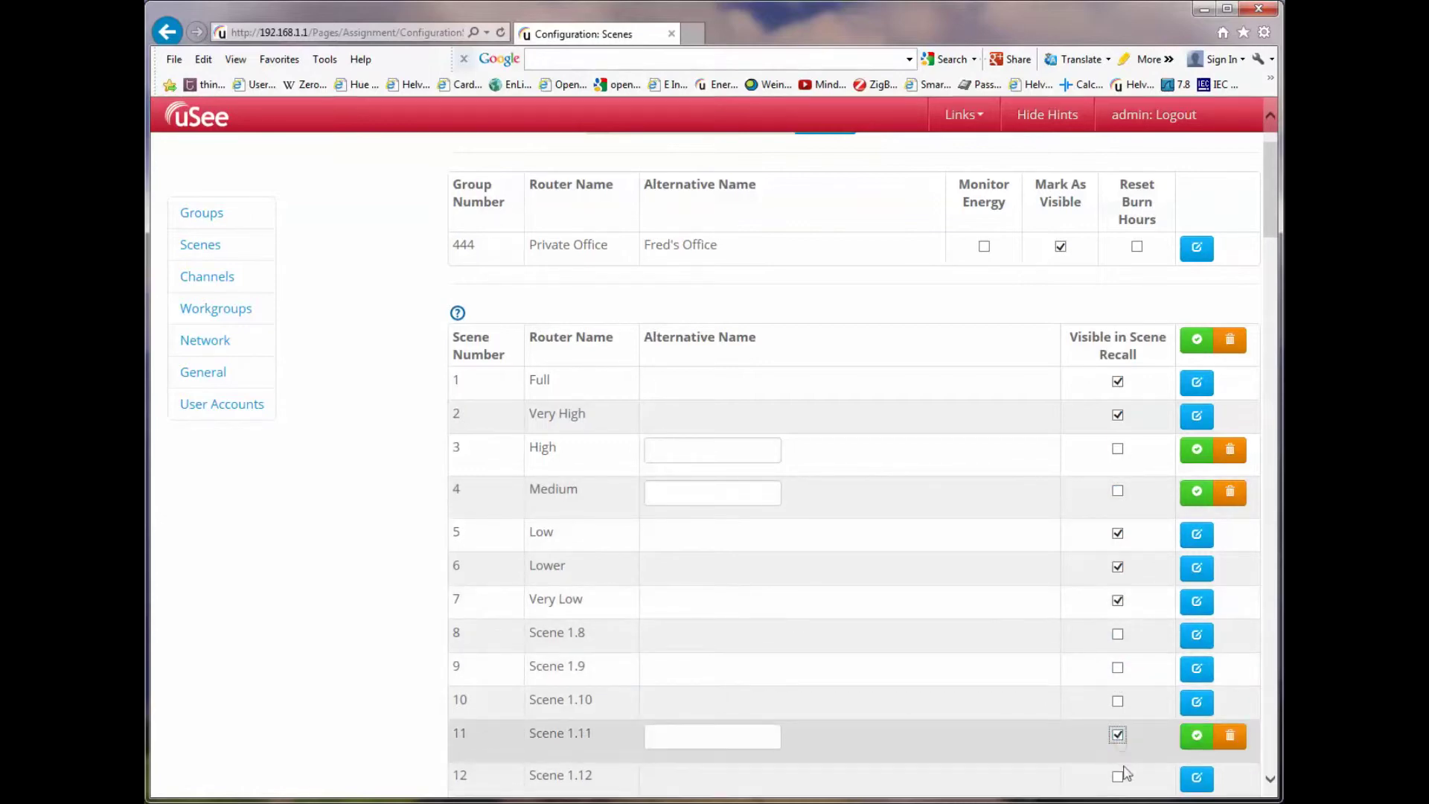
left_click(1118, 778)
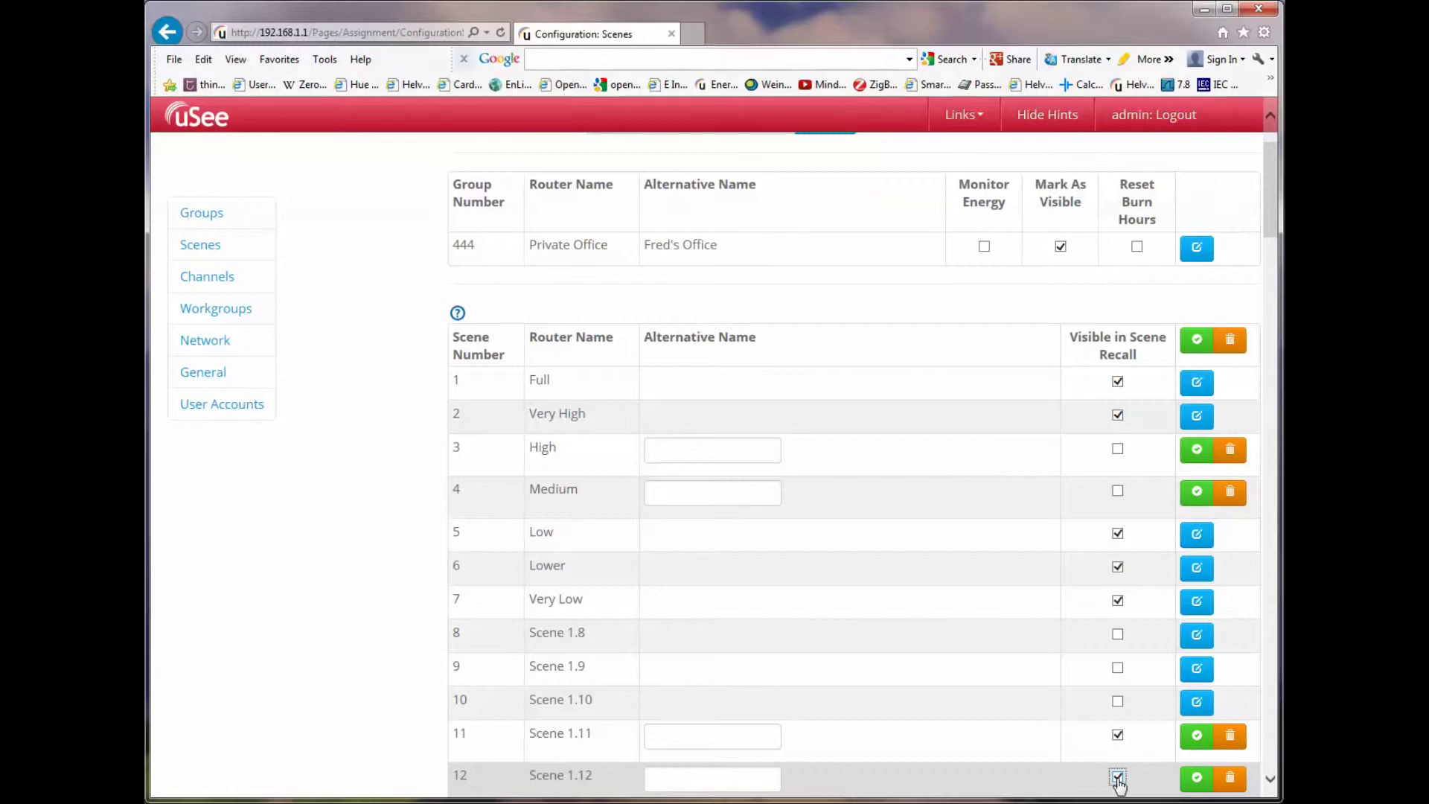
left_click(1118, 737)
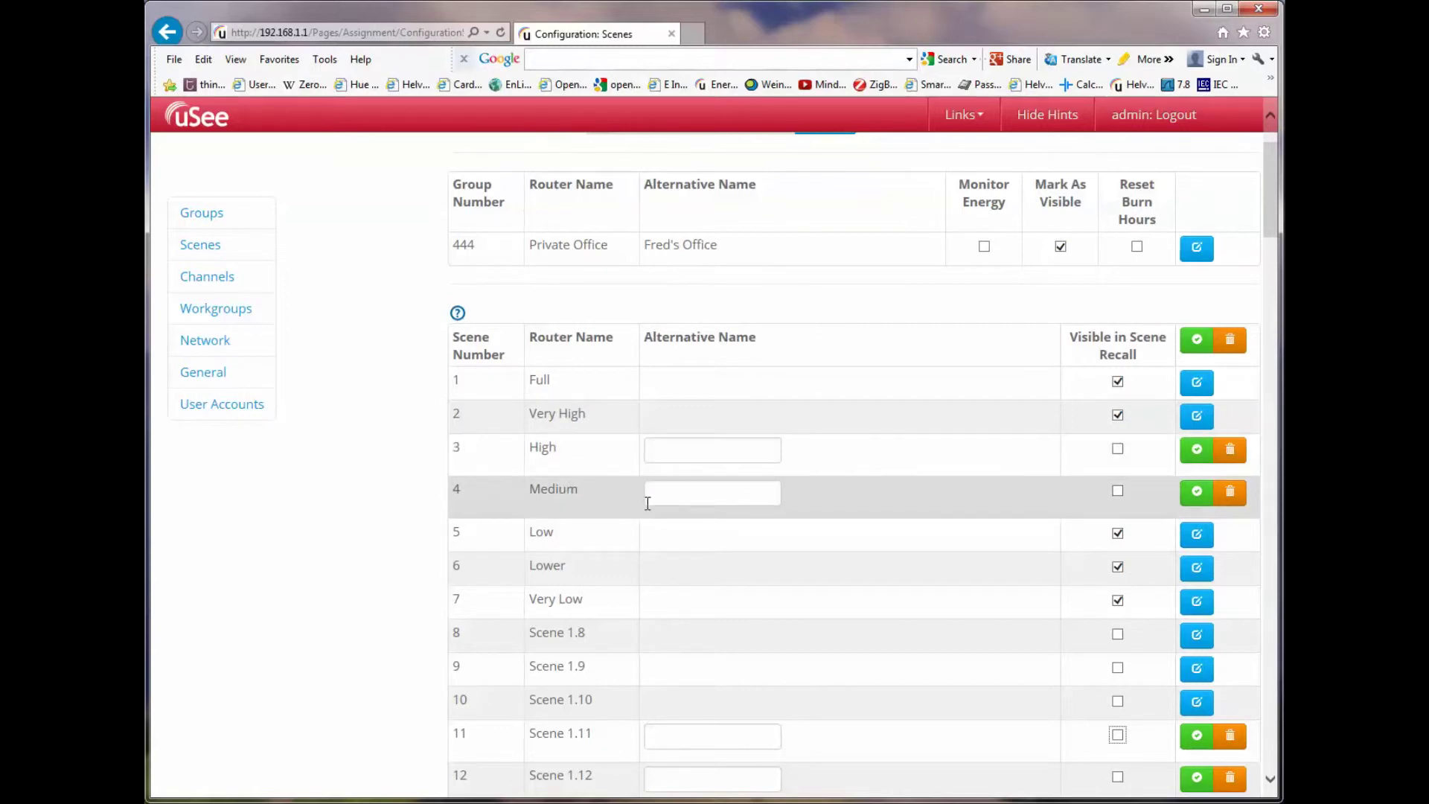
- Save the changes to scenes 3 and 4, and discard the pending edits to scenes 11 and 12
left_click(1198, 457)
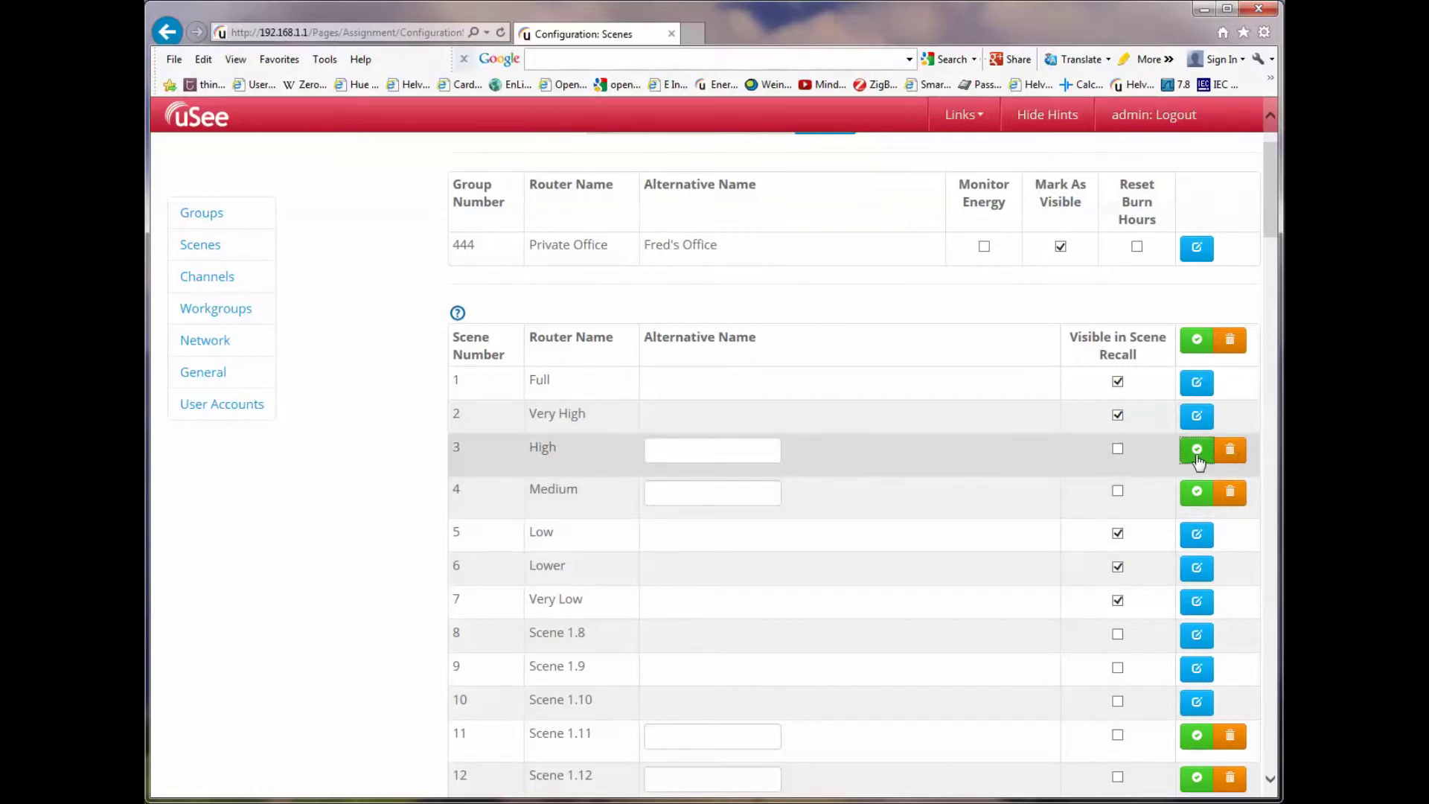
left_click(1197, 493)
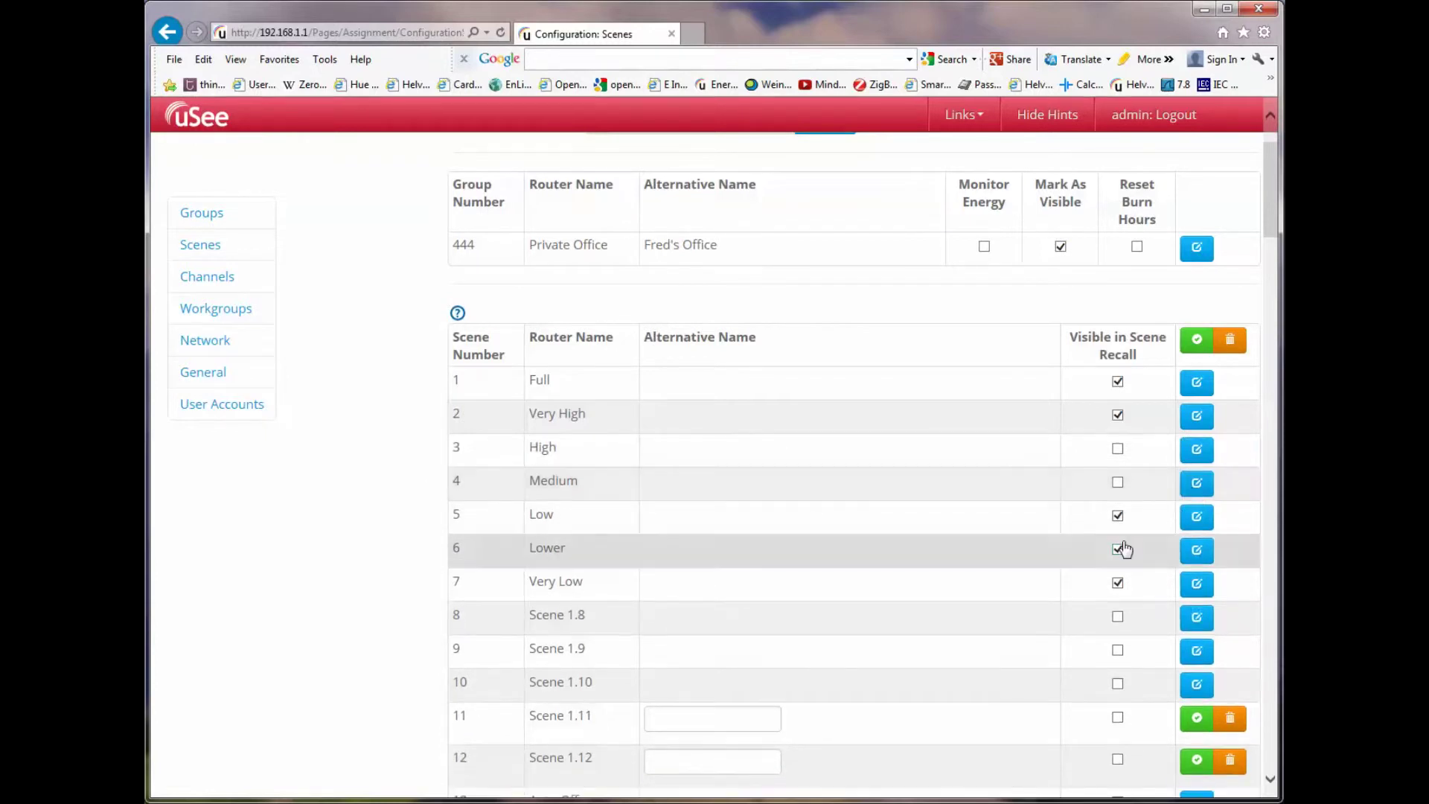
left_click(1233, 719)
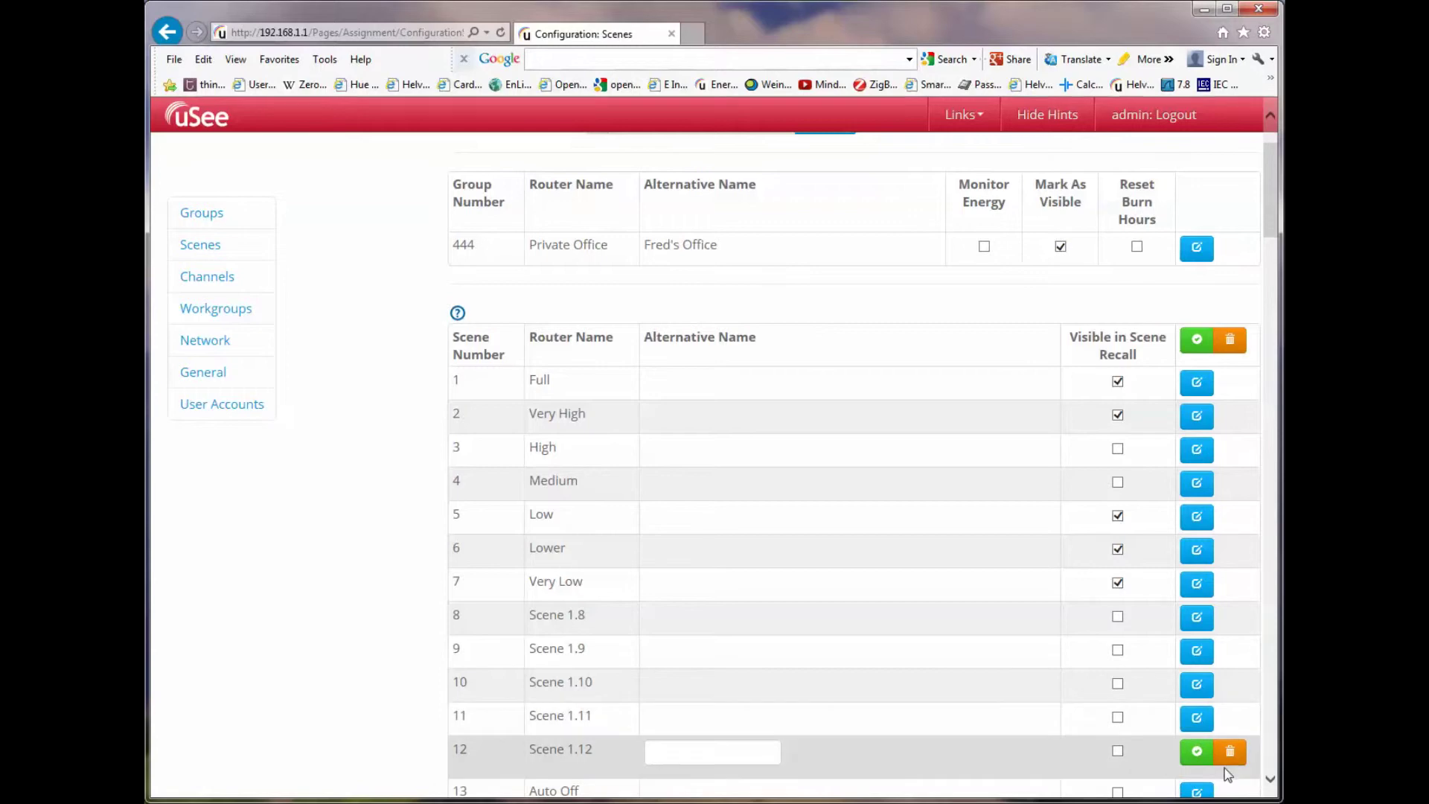
left_click(1230, 751)
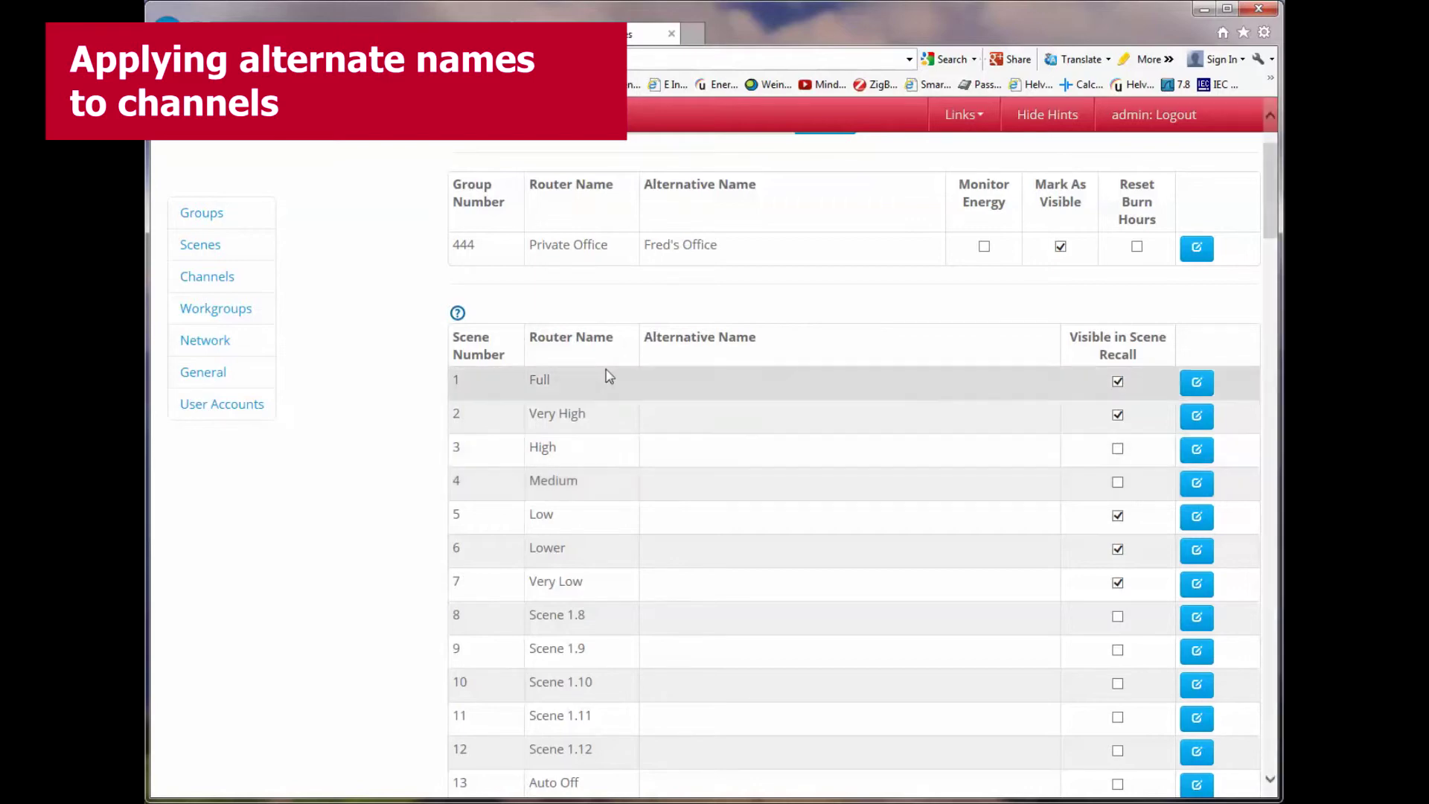
- Search the channel settings for "corridor" with the starts-with option, looking only in channel router names
left_click(213, 277)
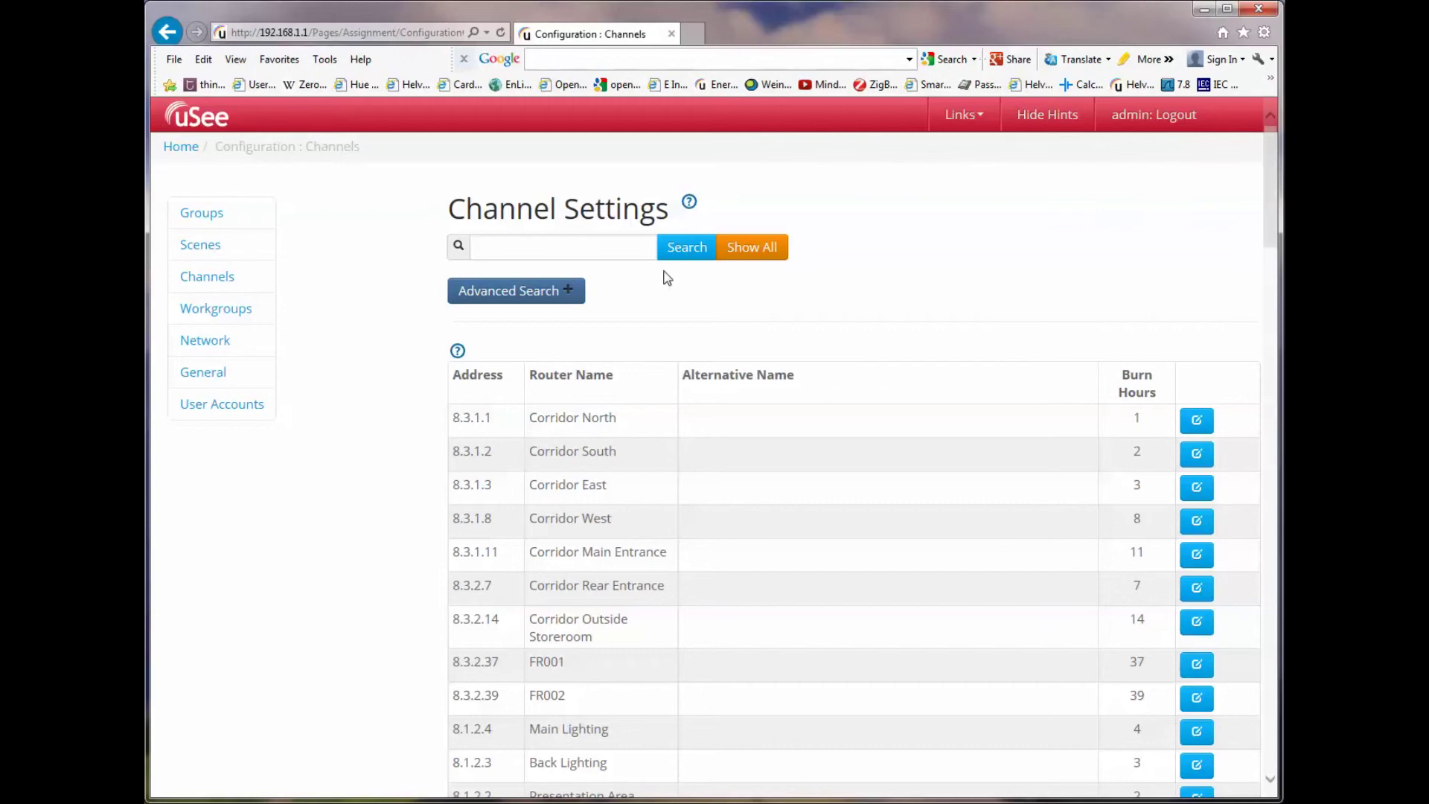
left_click(569, 293)
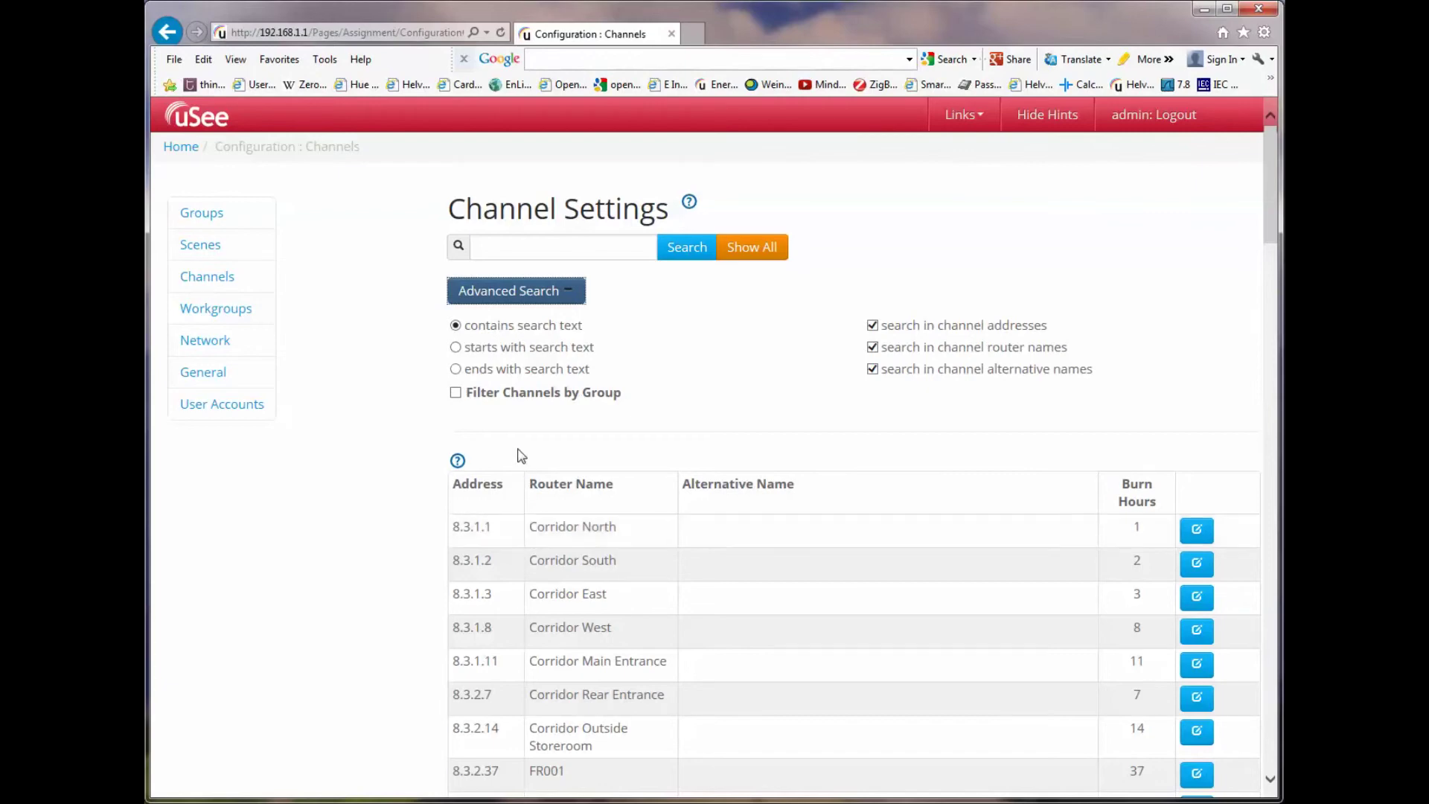
left_click(455, 349)
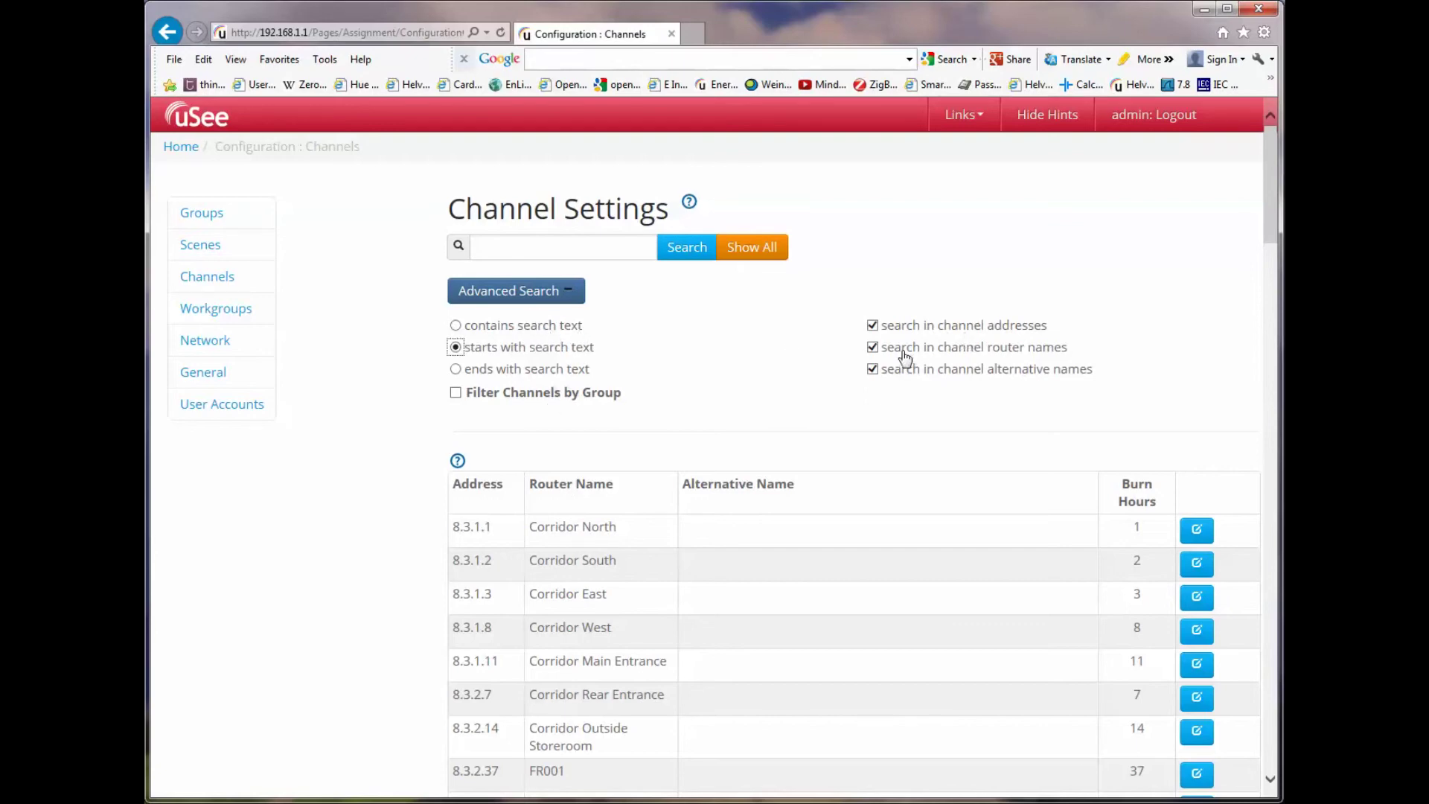
left_click(873, 326)
left_click(873, 372)
left_click(524, 252)
type("co")
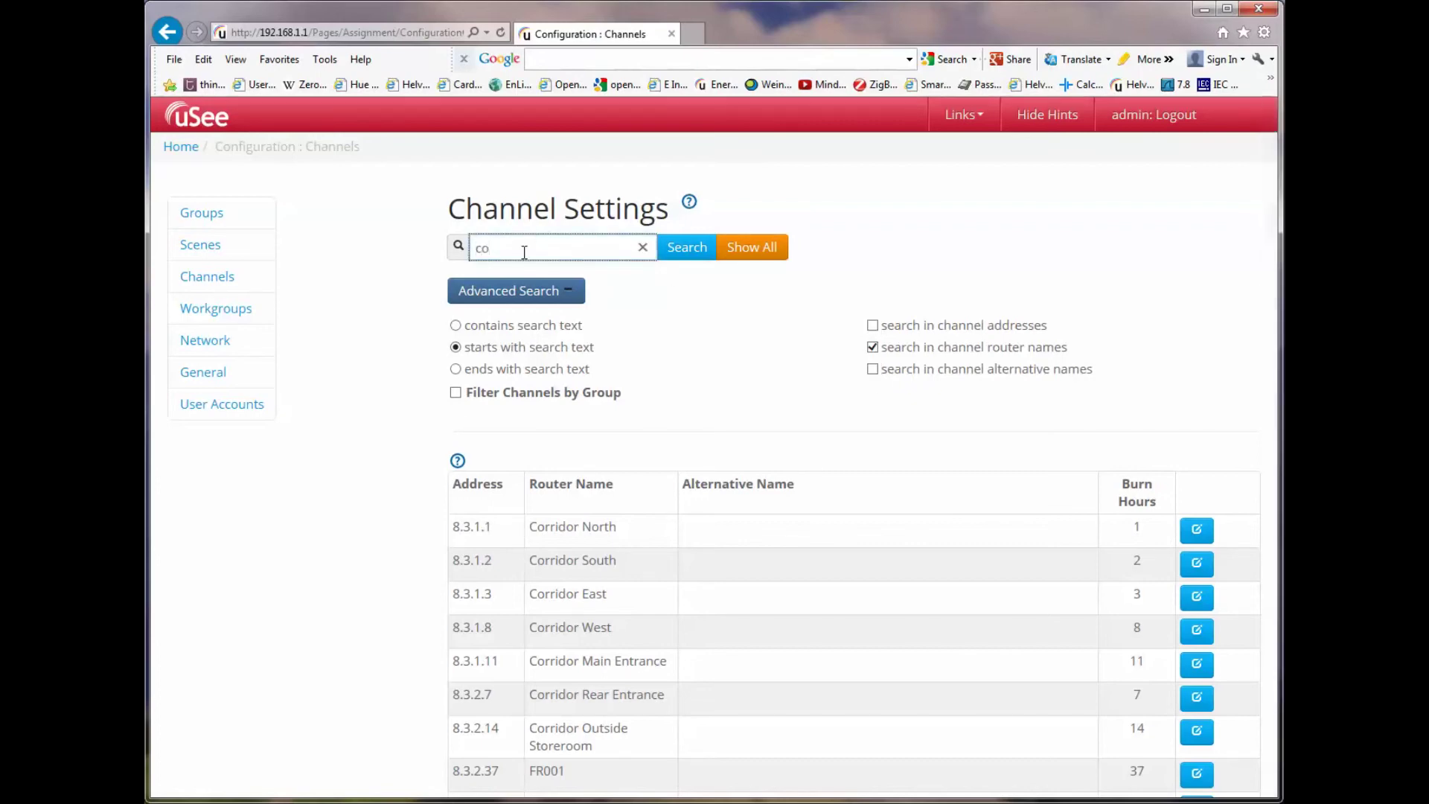
type("rridor")
left_click(688, 251)
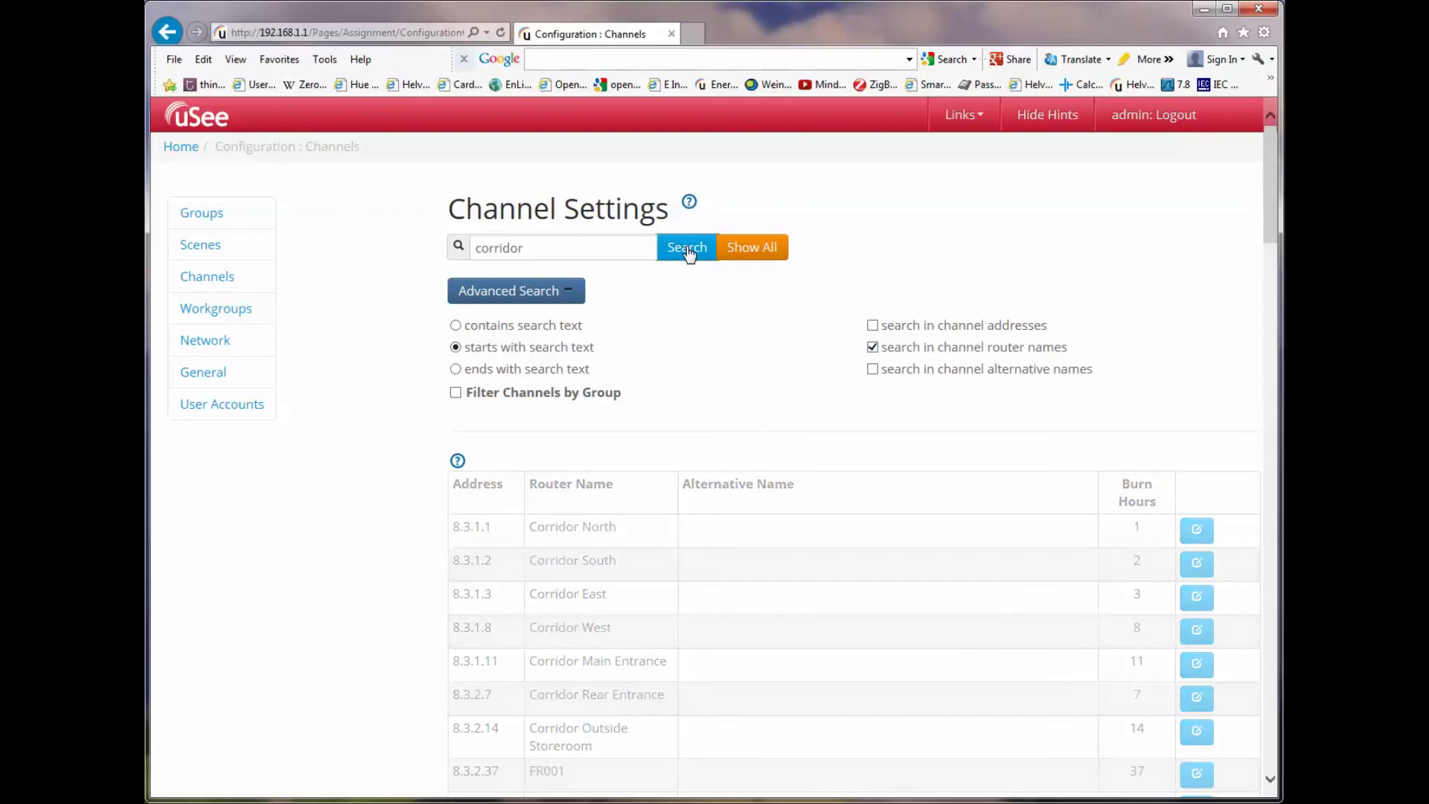